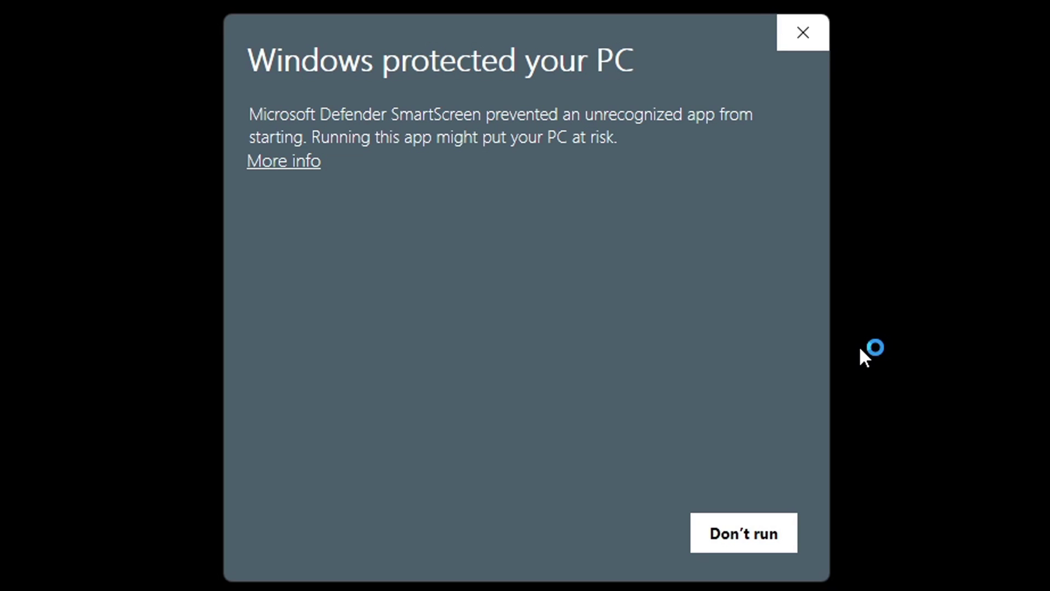
Allow the blocked installer.exe to run despite the SmartScreen warning and continue past the installer's introductory notice
click(283, 162)
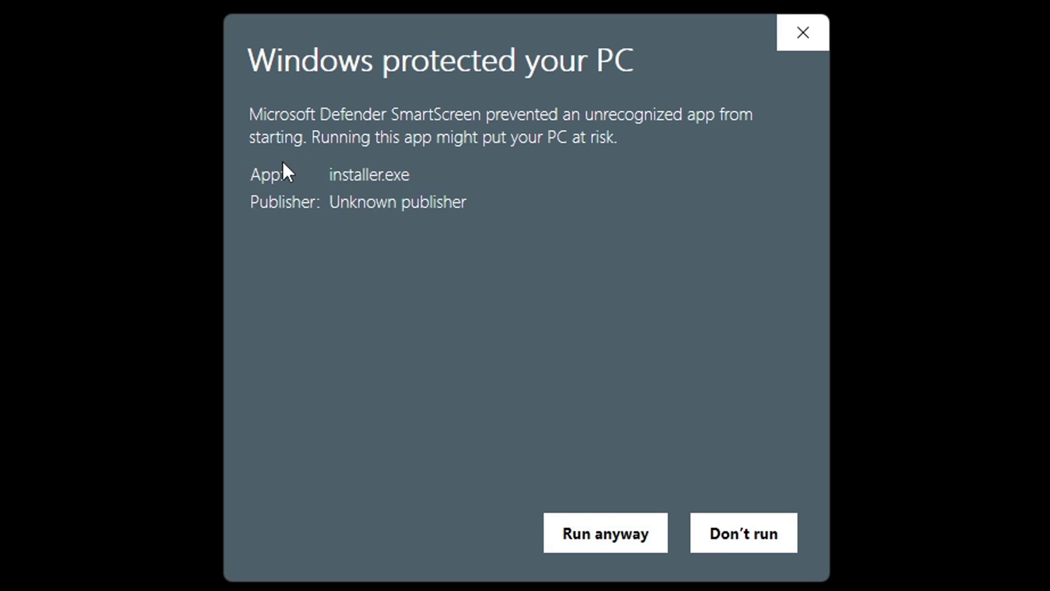
click(607, 538)
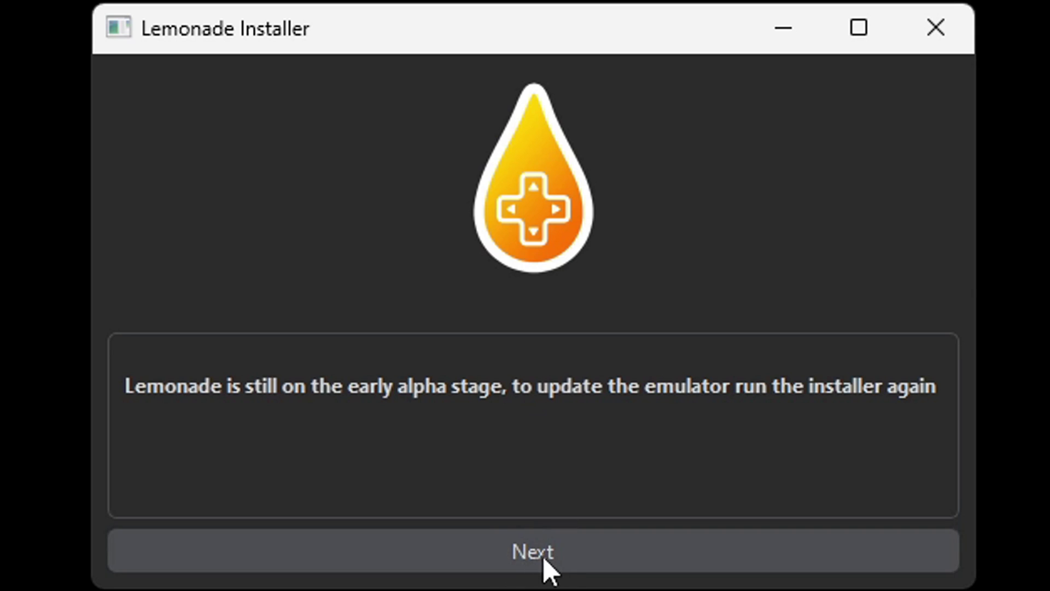
click(558, 544)
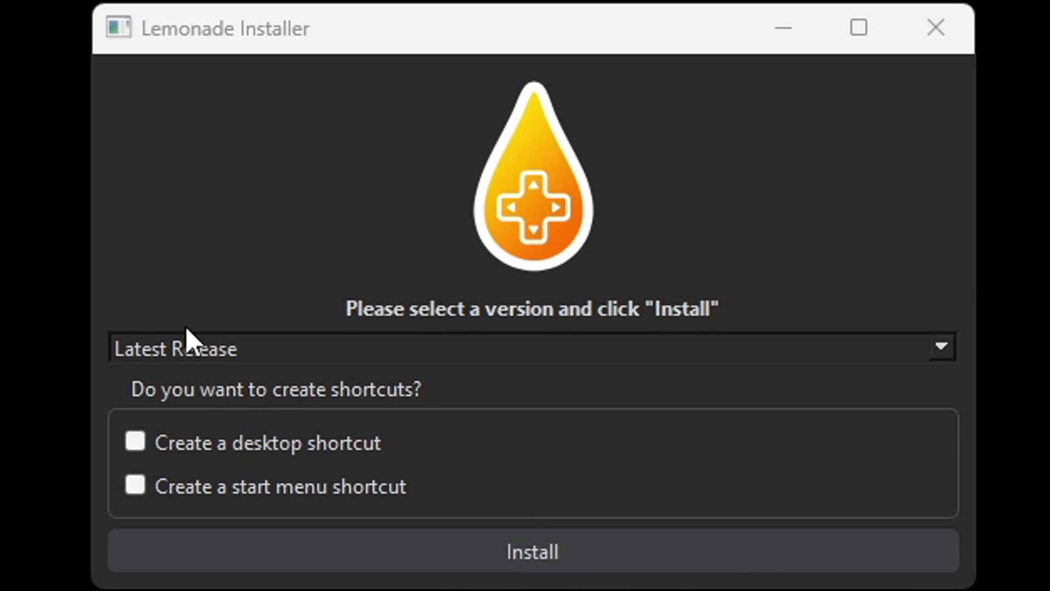
Install the Latest Nightly version of Lemonade with desktop and start menu shortcuts, and finish the installer
click(942, 343)
click(287, 409)
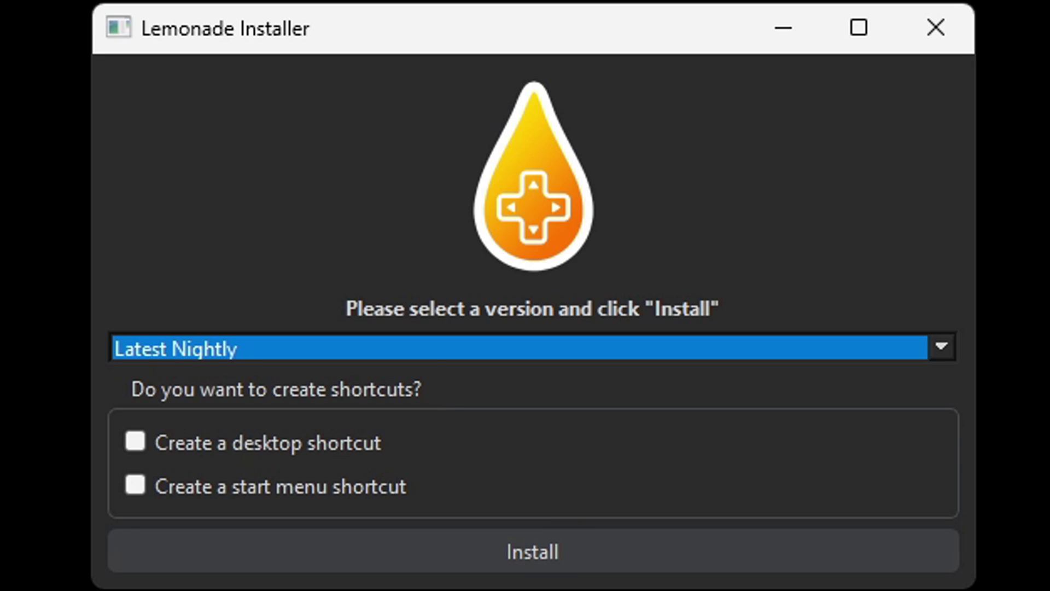
click(134, 444)
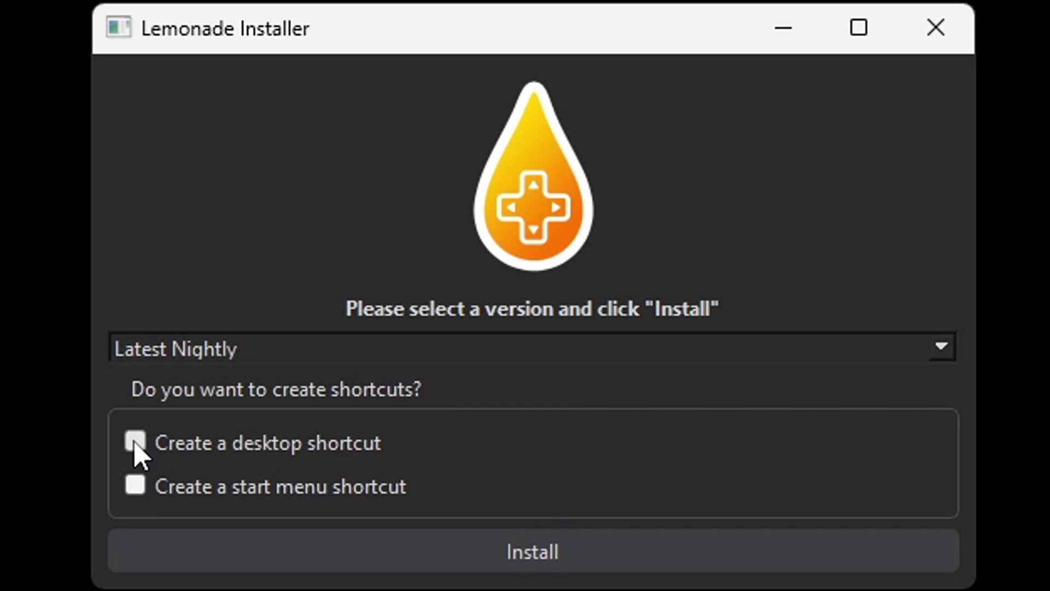
click(135, 486)
click(558, 551)
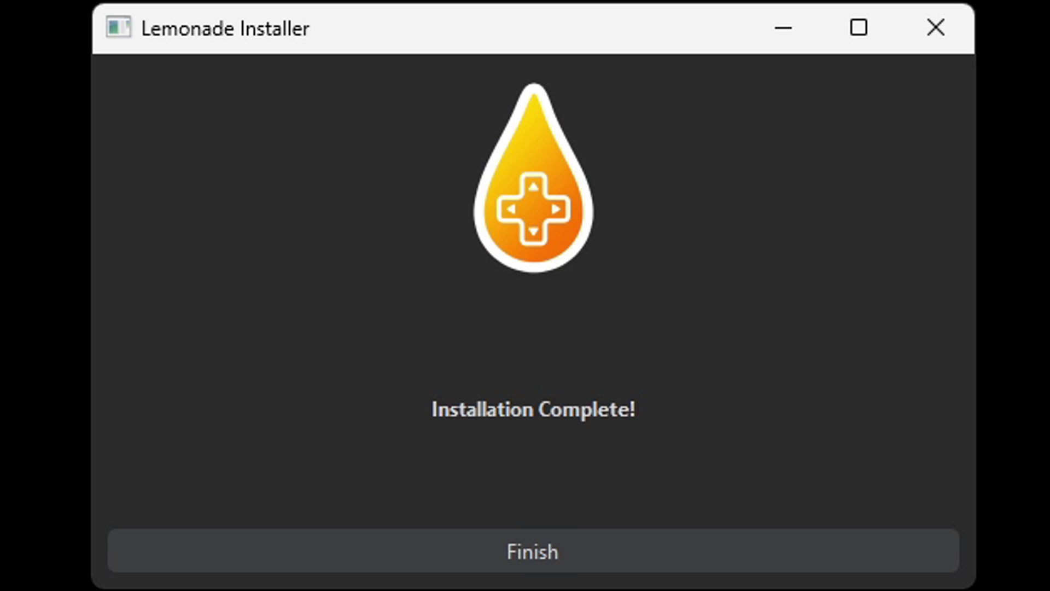
click(569, 550)
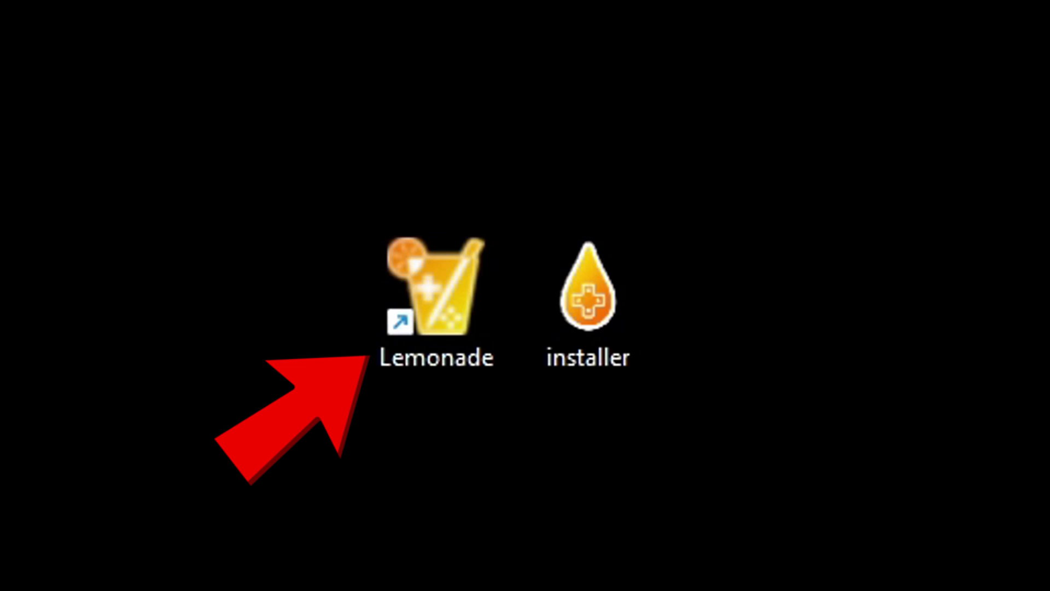
Launch Lemonade from its desktop shortcut and decline to share usage data
double_click(444, 284)
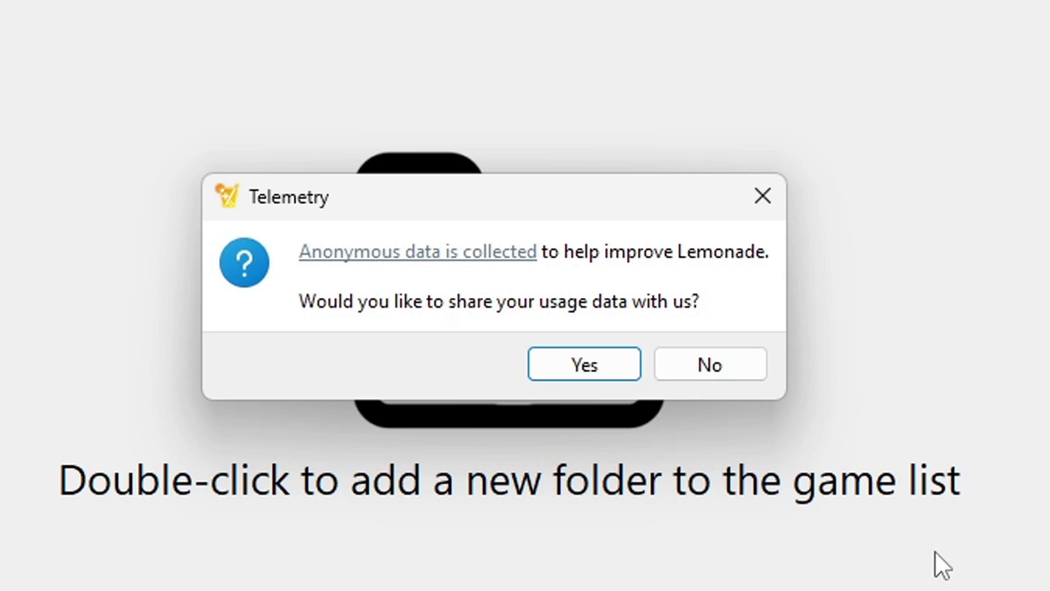
click(723, 361)
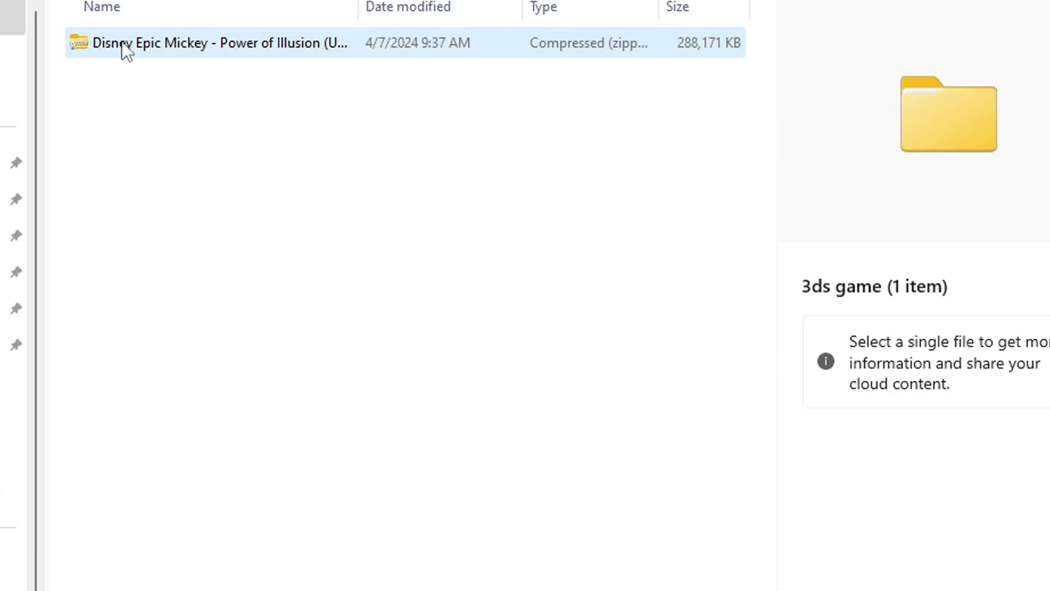
Extract the Disney Epic Mickey - Power of Illusion archive into its current folder with 7-Zip and select the extracted 3DS file
right_click(122, 43)
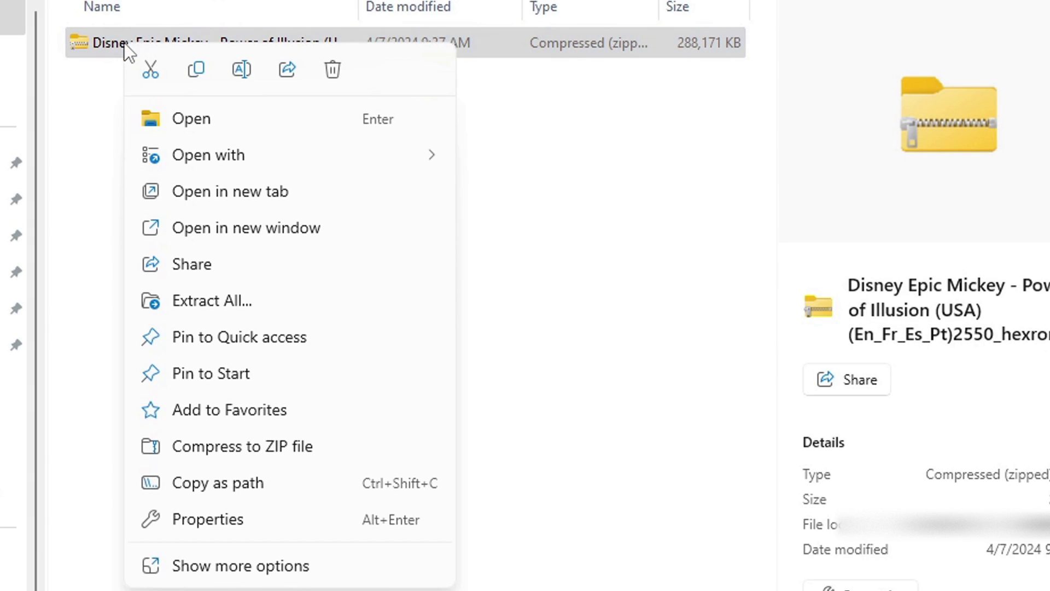
click(239, 569)
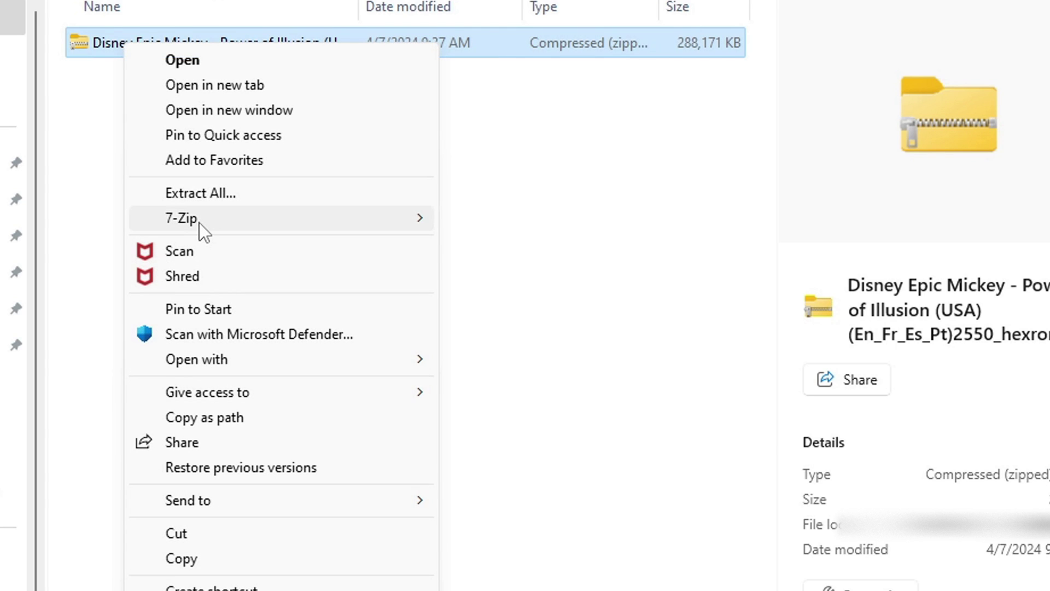
mouse_move(199, 222)
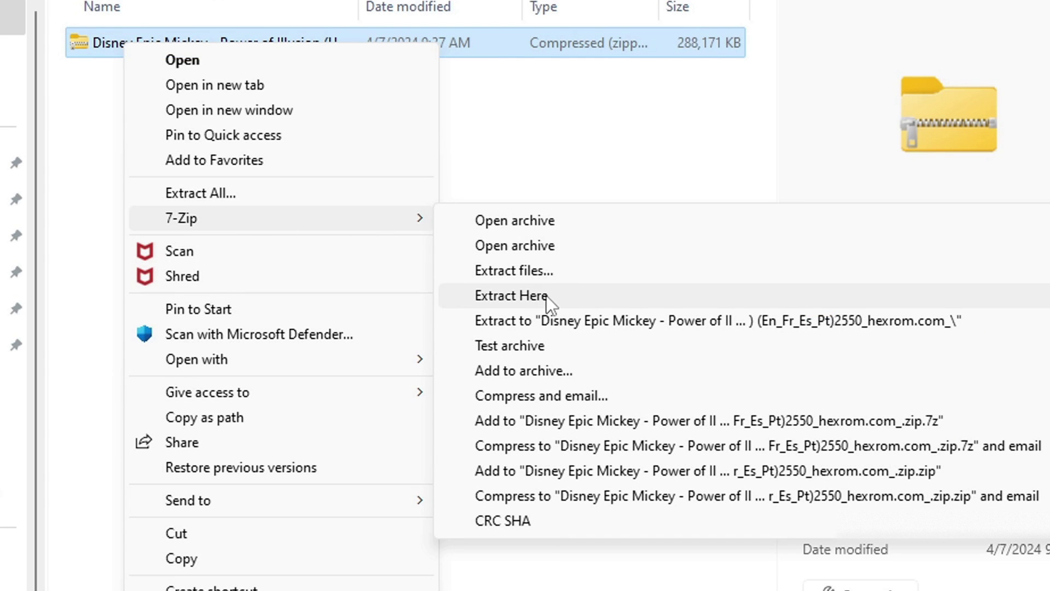
click(566, 295)
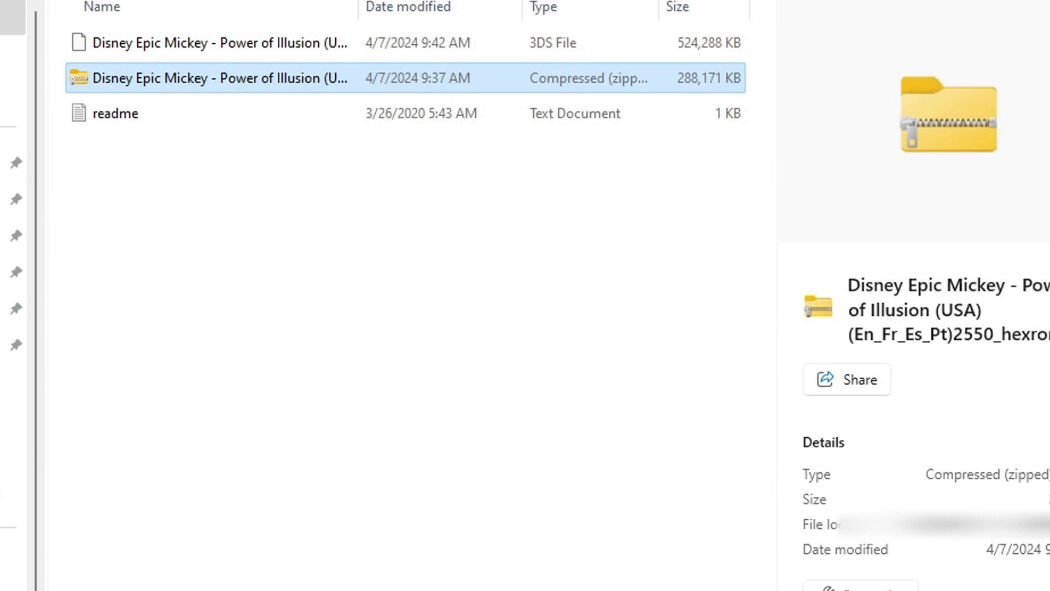
click(144, 43)
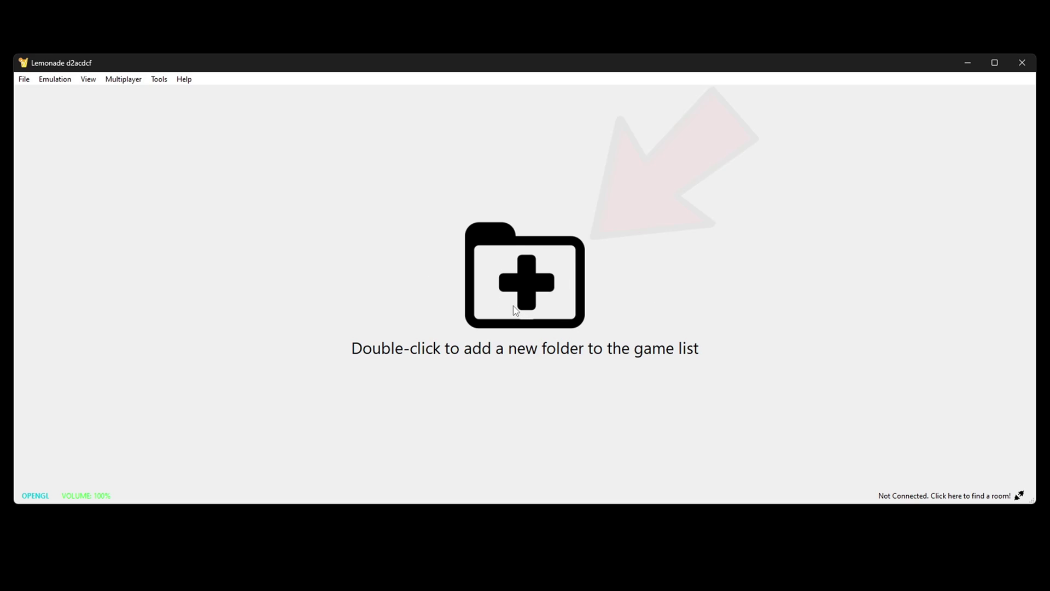
Add the Nintendo3DS/Games folder on the easystore (D:) drive to Lemonade's game list and look through its games
double_click(492, 331)
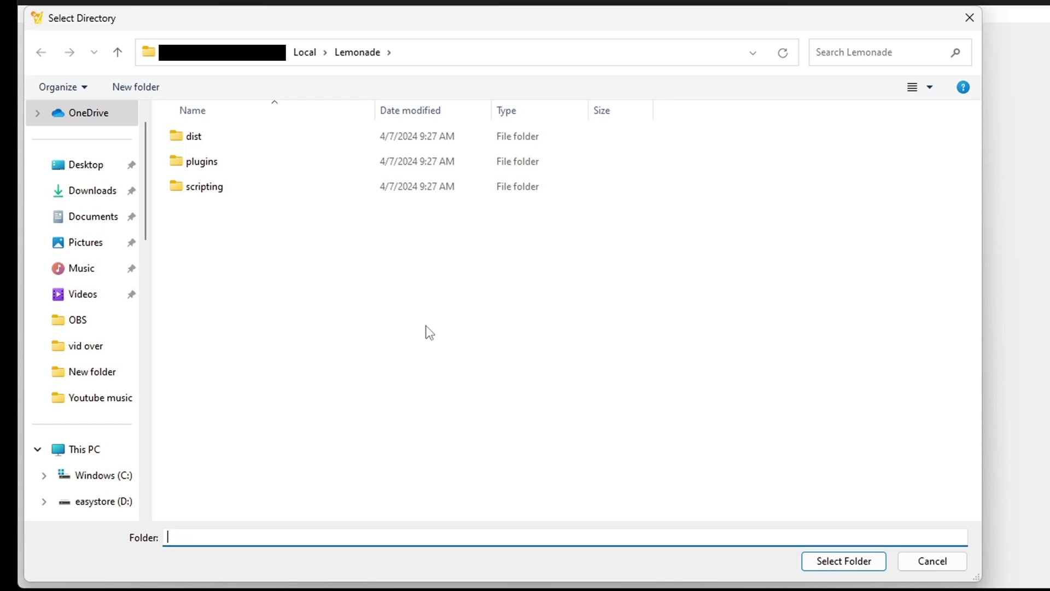
click(95, 502)
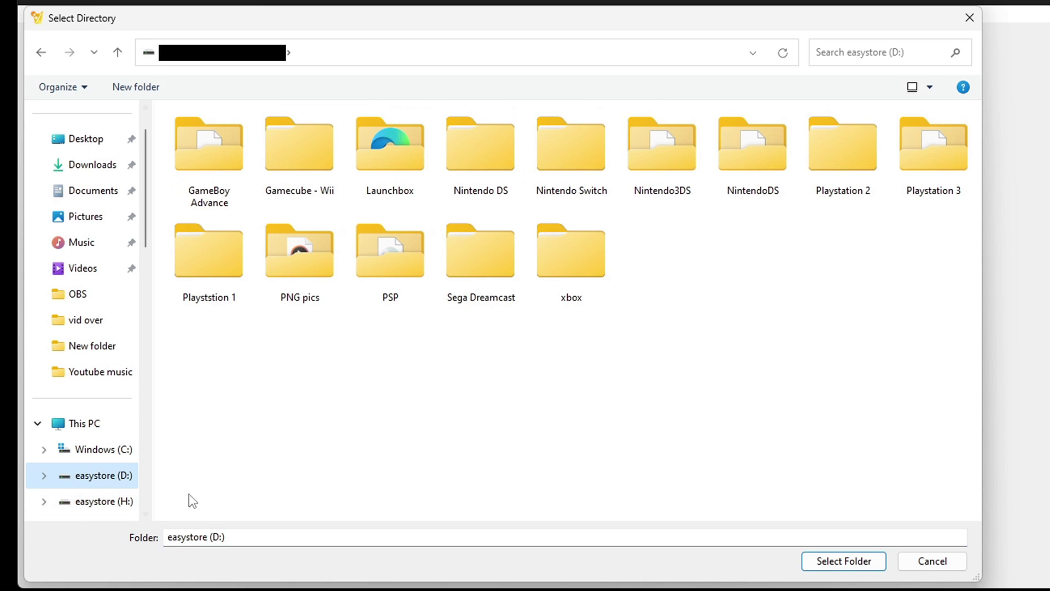
double_click(665, 142)
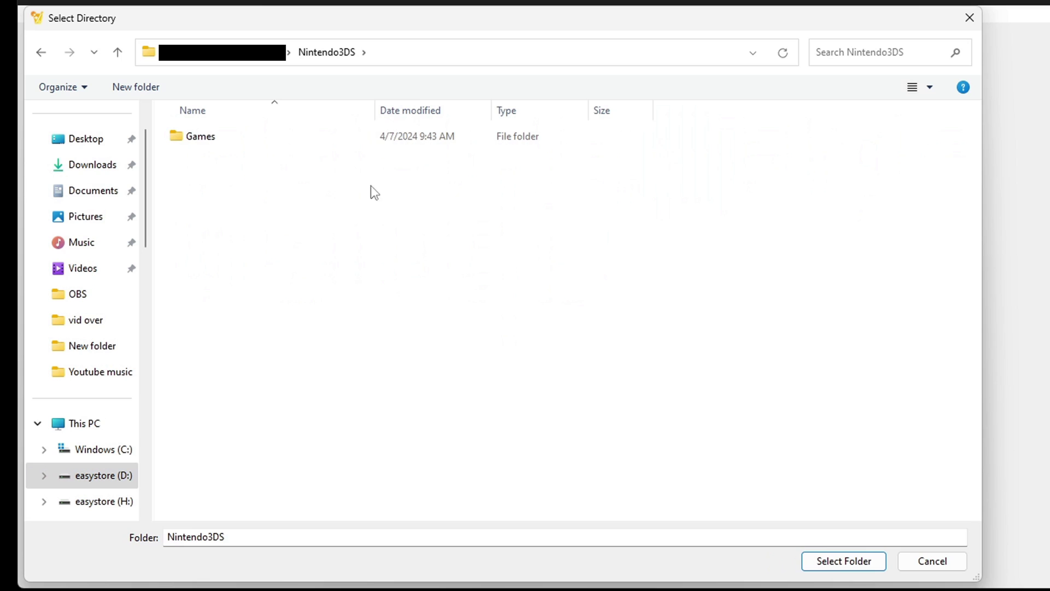
double_click(200, 137)
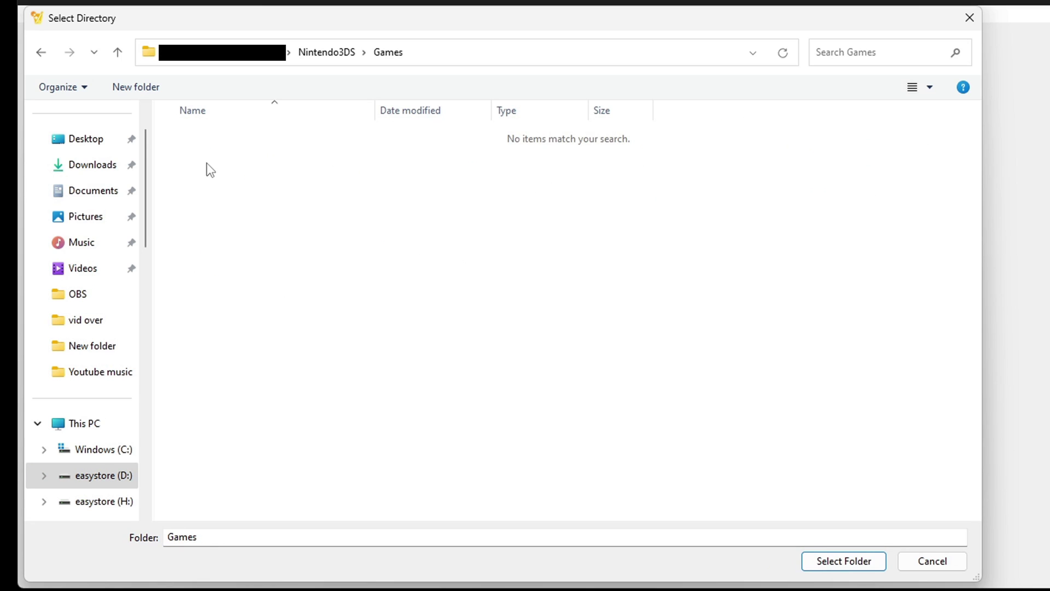
click(837, 562)
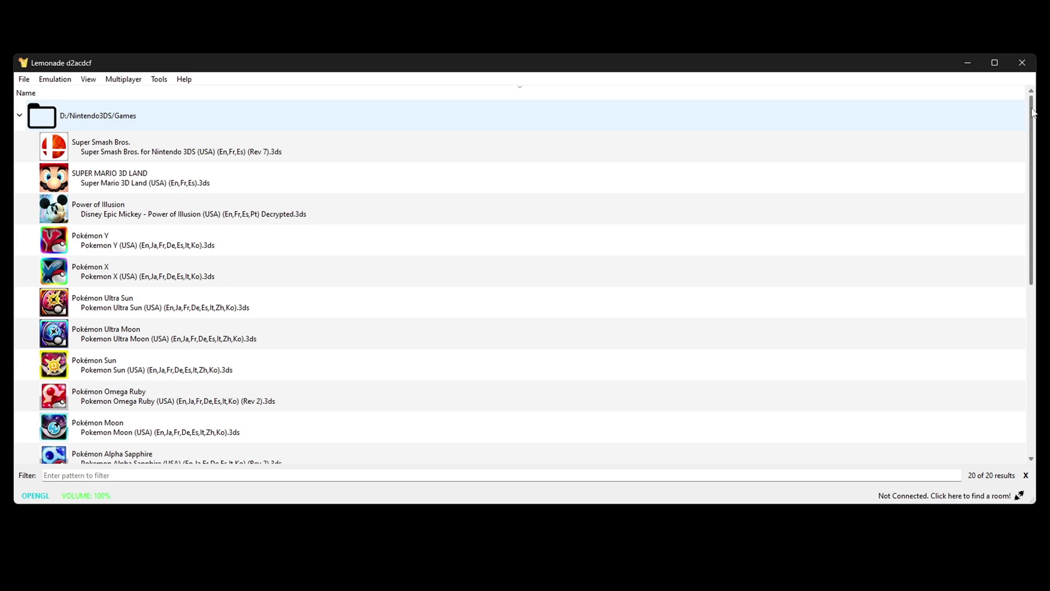
drag(1036, 114, 1038, 52)
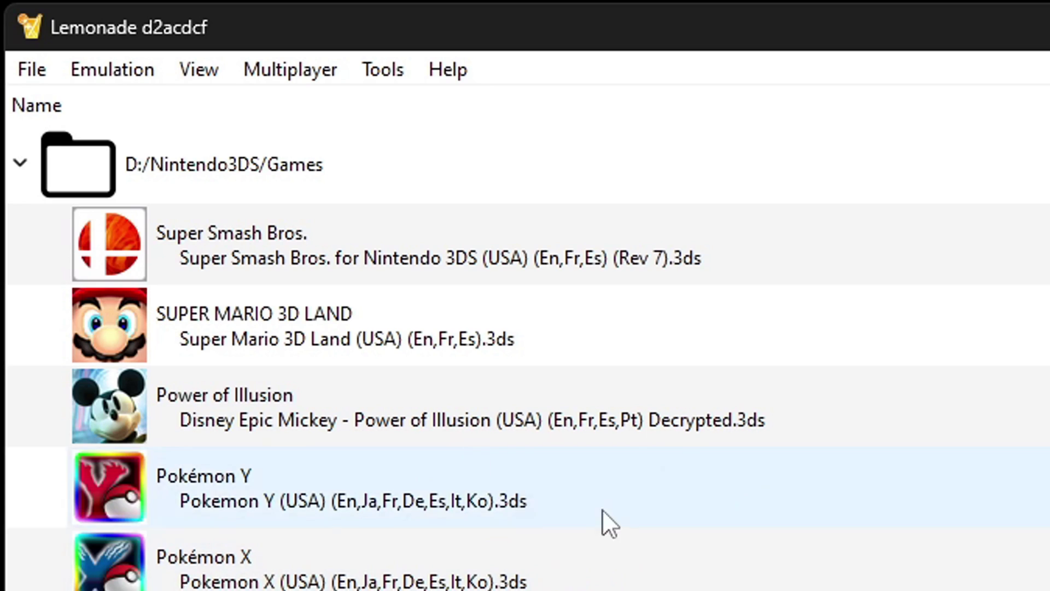
Set the internal resolution to 6x Native (2400x1440) in the emulator's graphics configuration
click(107, 76)
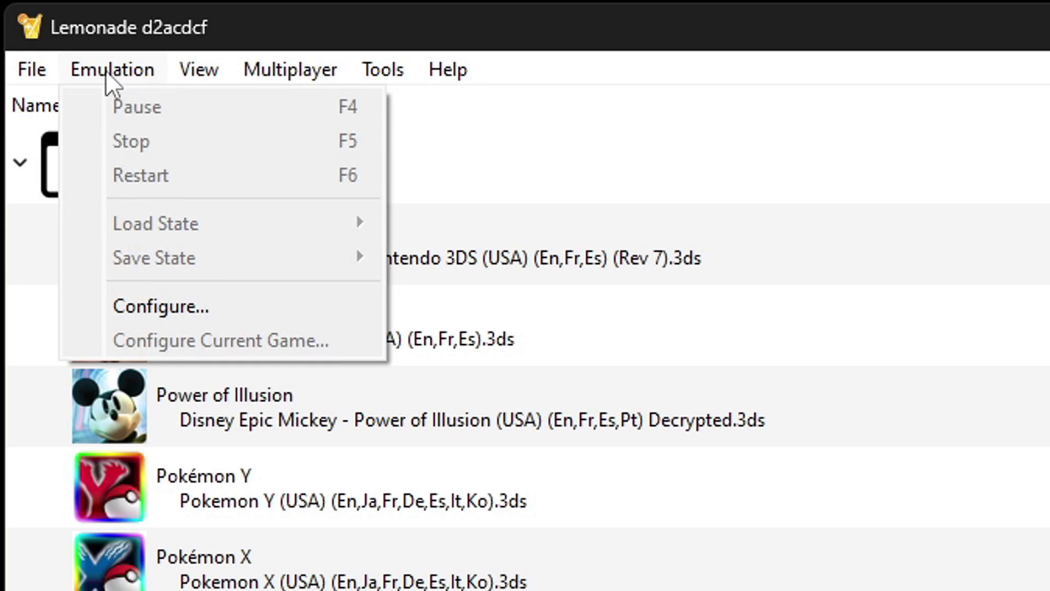
click(115, 306)
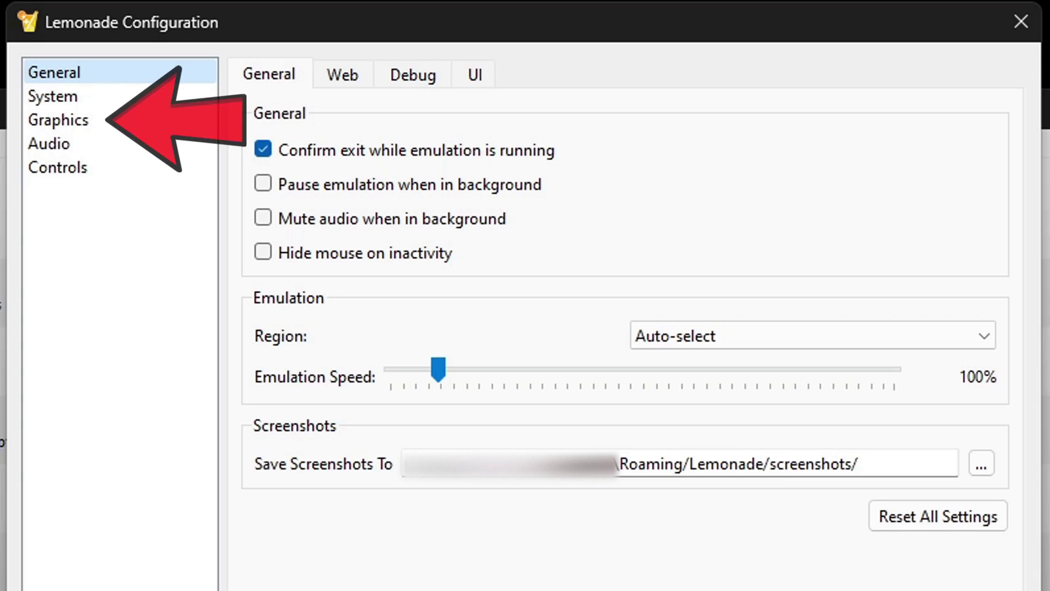
click(95, 121)
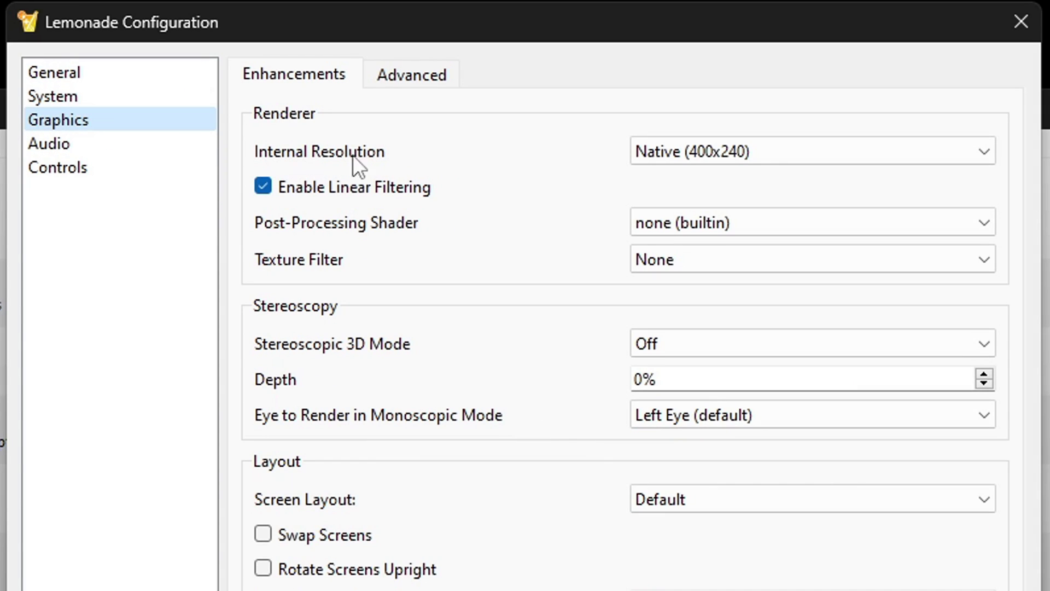
click(973, 156)
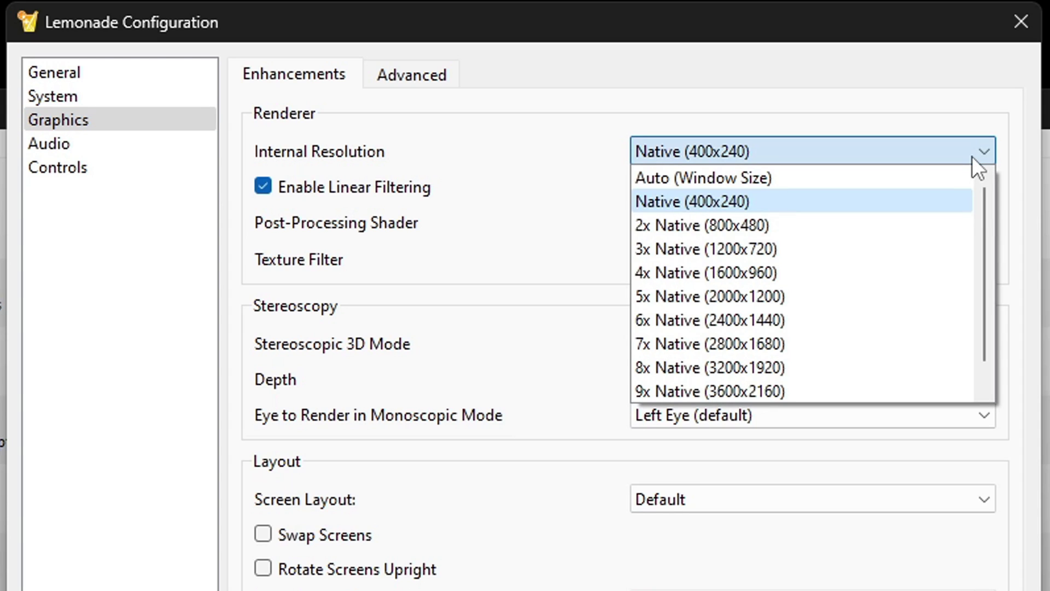
drag(986, 218, 997, 239)
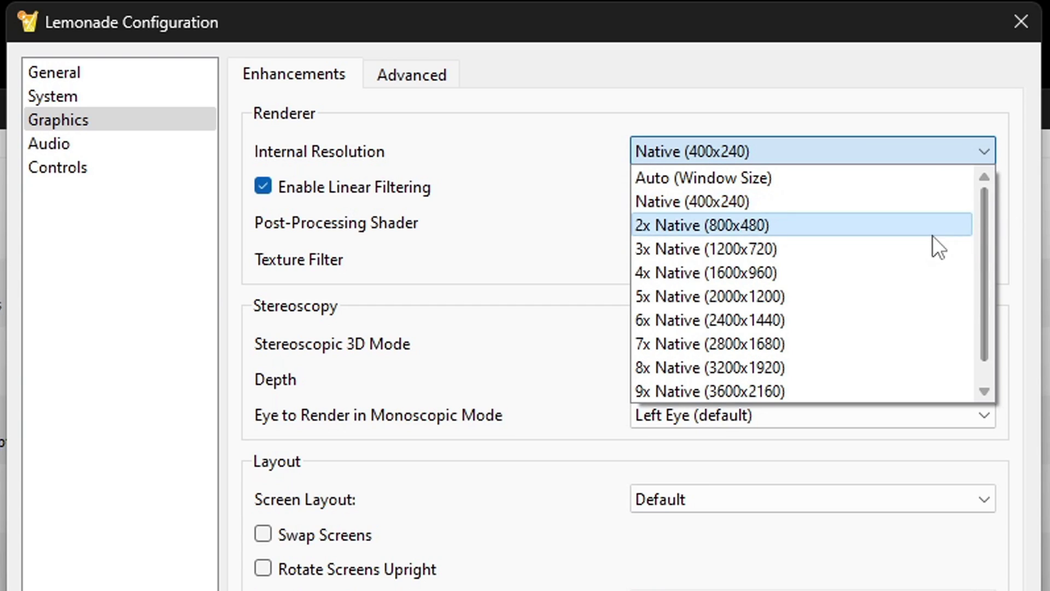
click(873, 320)
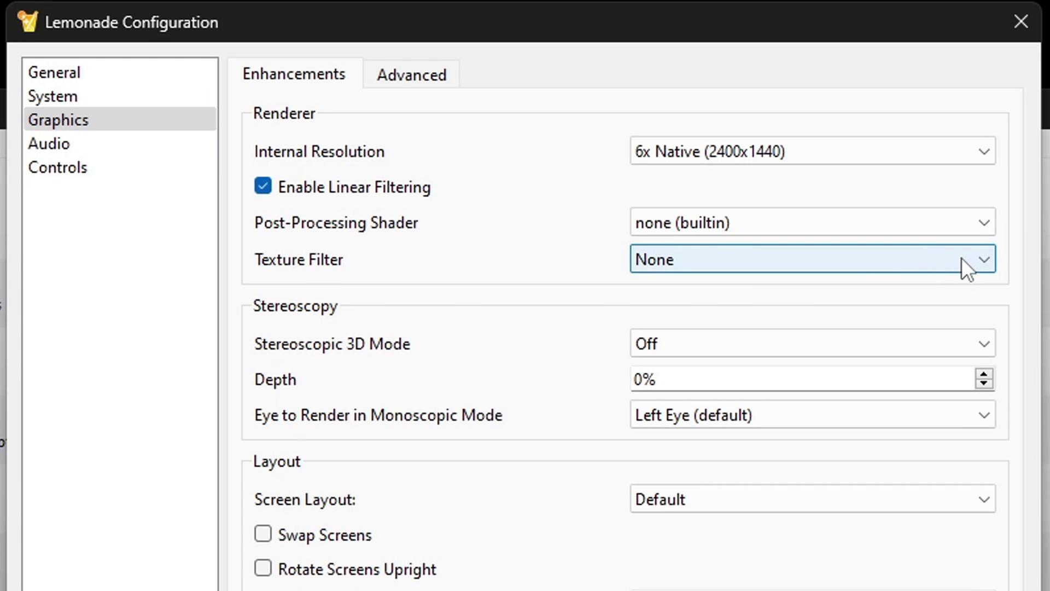
Examine the available texture filter and screen layout options in the graphics enhancements
click(982, 271)
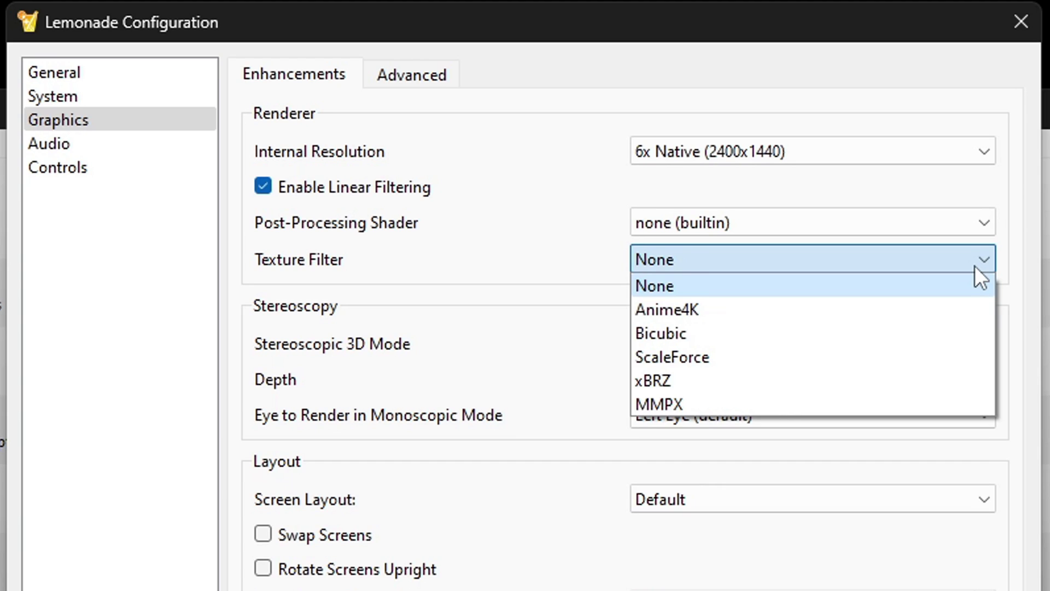
click(975, 265)
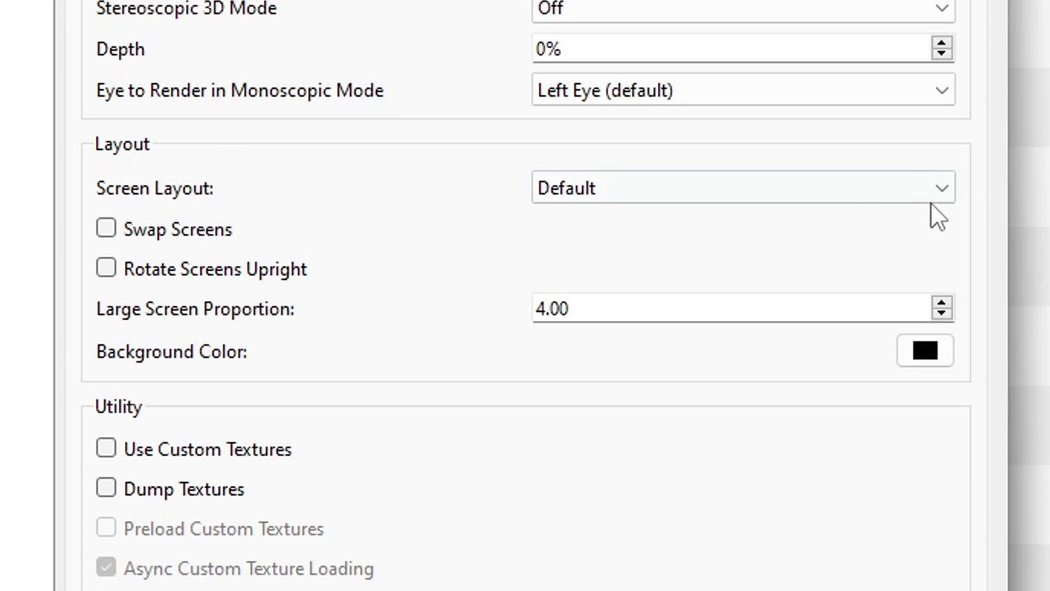
click(942, 190)
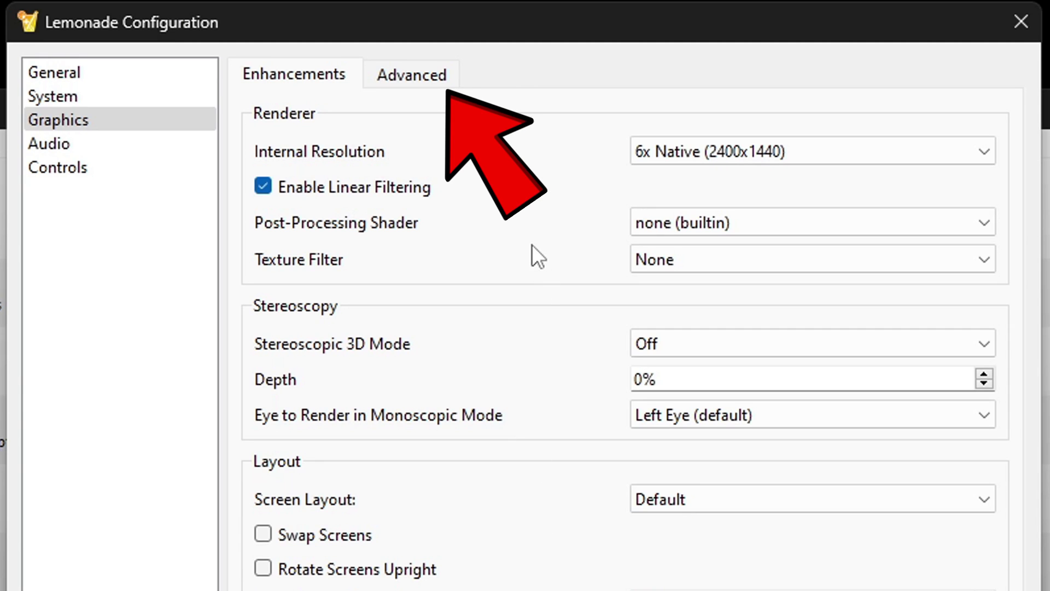
Set the graphics API to Vulkan in the advanced graphics settings, keeping NVIDIA GeForce RTX 3070 as the physical device
click(419, 80)
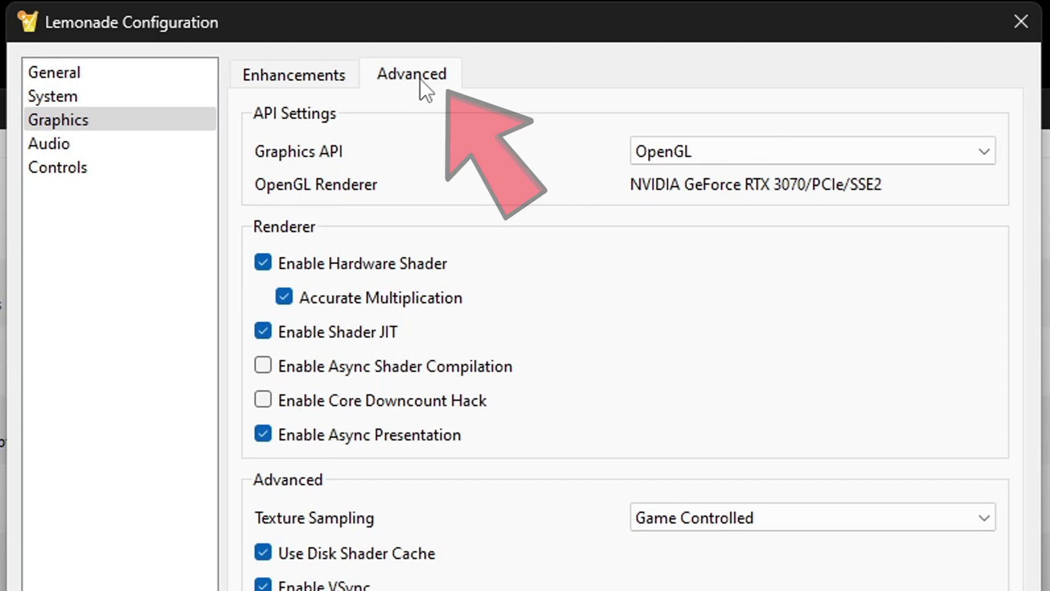
click(979, 153)
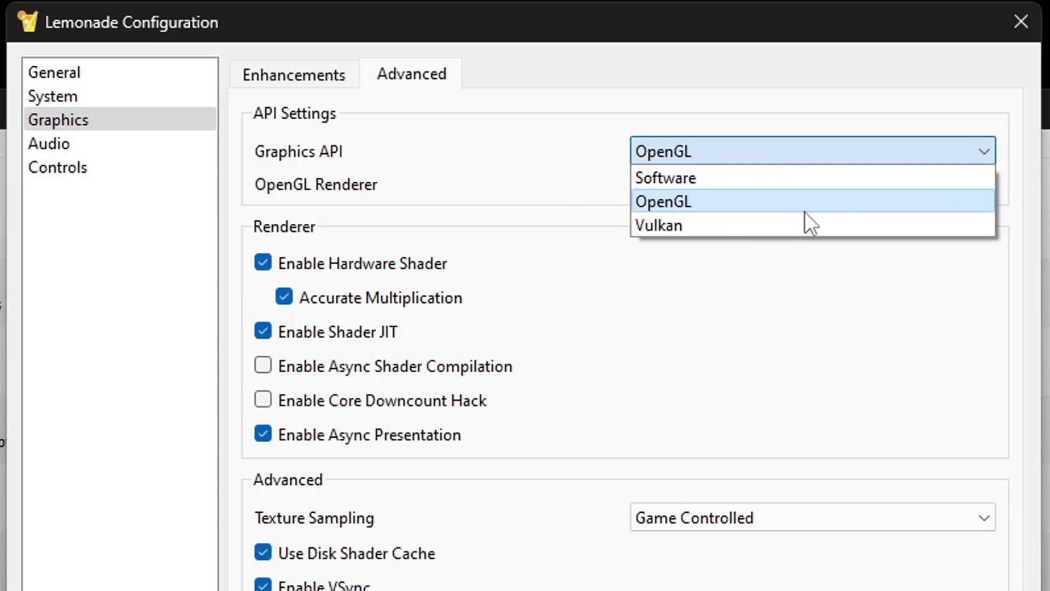
click(708, 228)
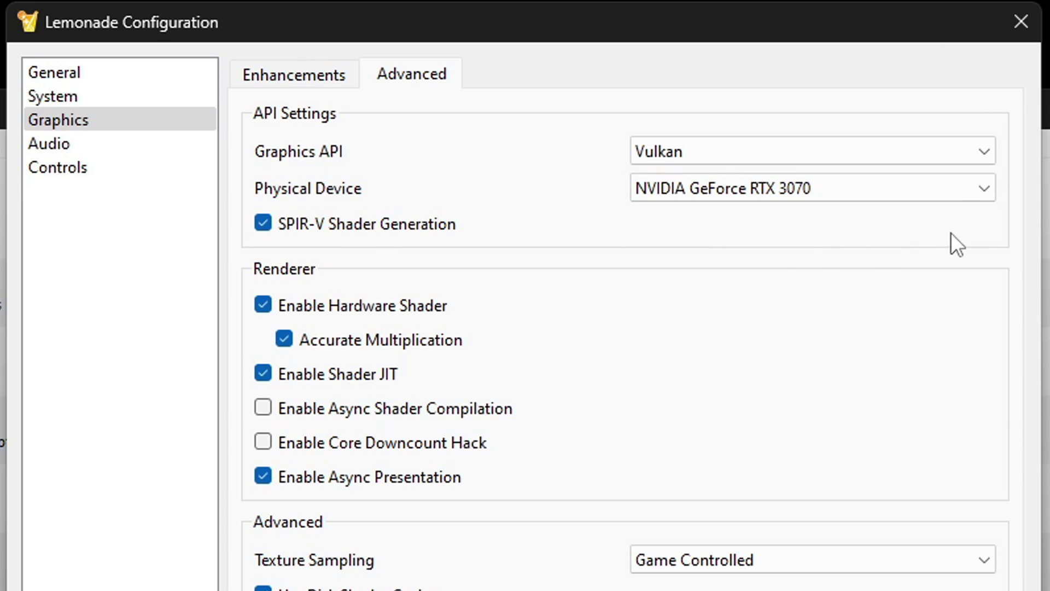
click(985, 191)
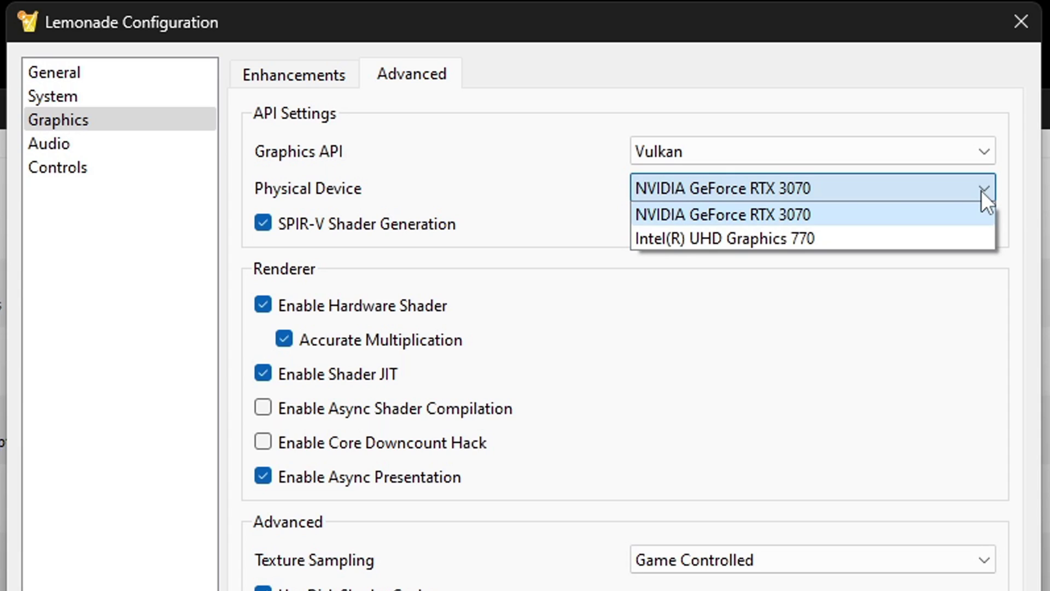
click(981, 190)
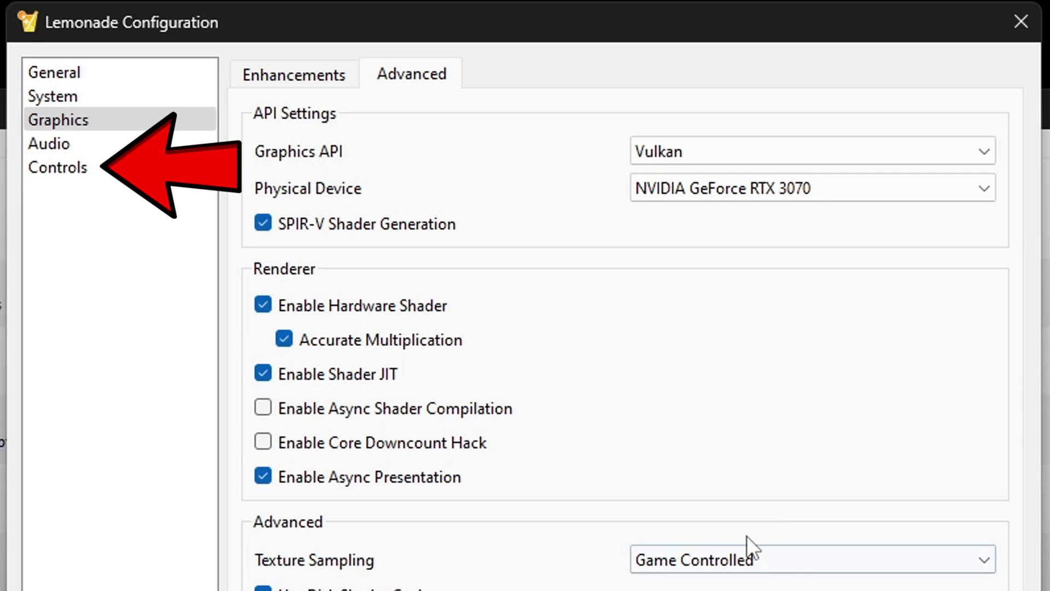
Auto-map the connected controller in the controls configuration and select the A face button's binding
click(97, 169)
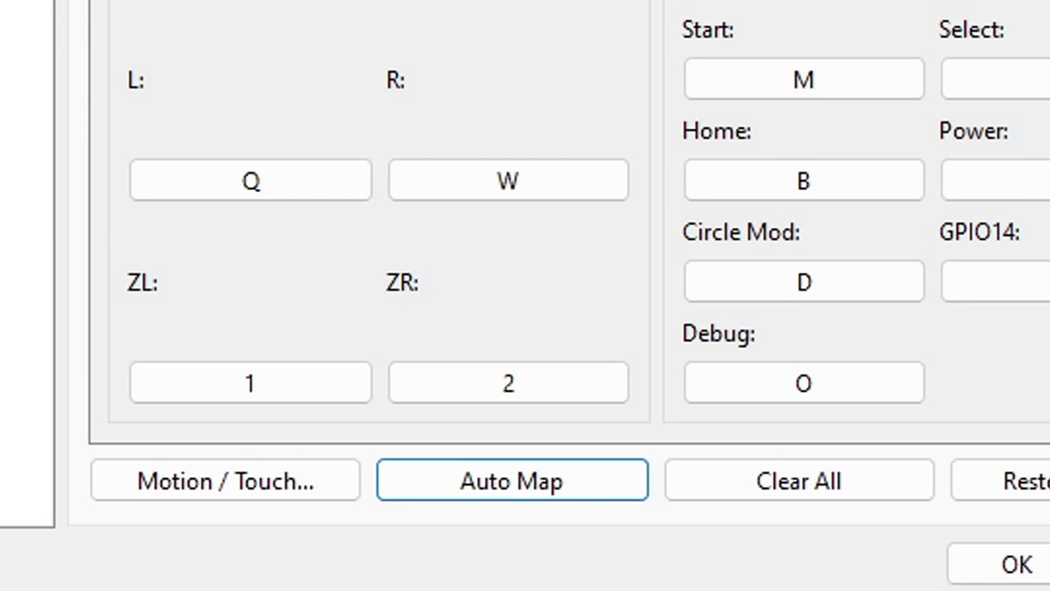
click(536, 498)
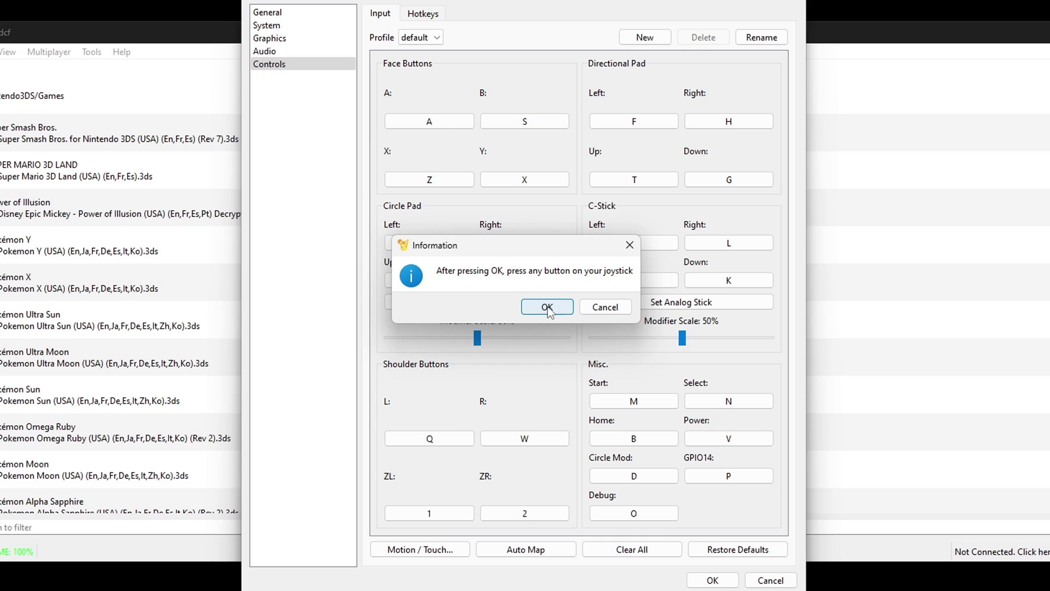
click(547, 307)
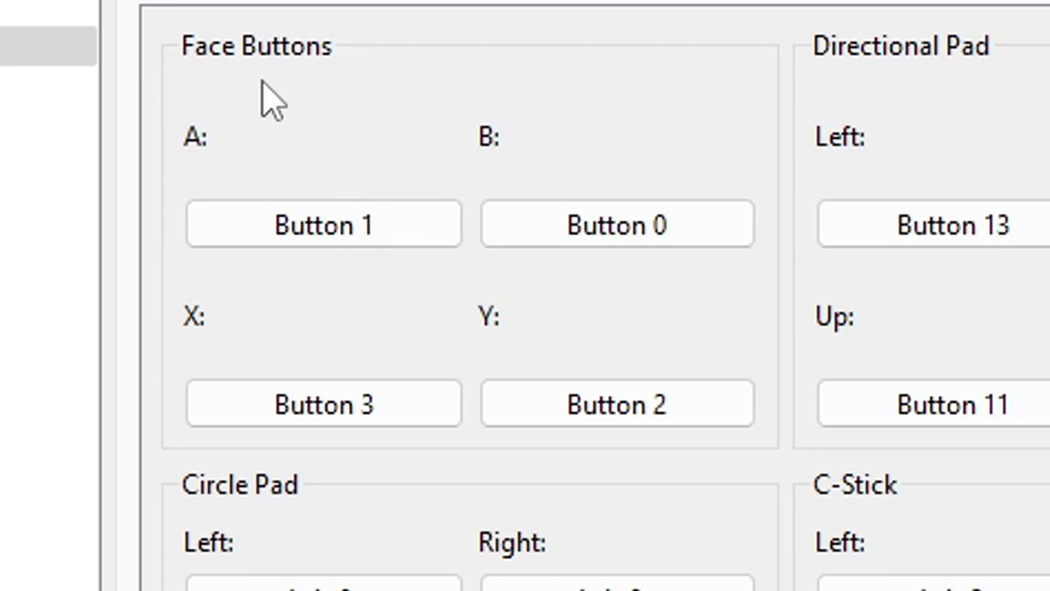
click(284, 232)
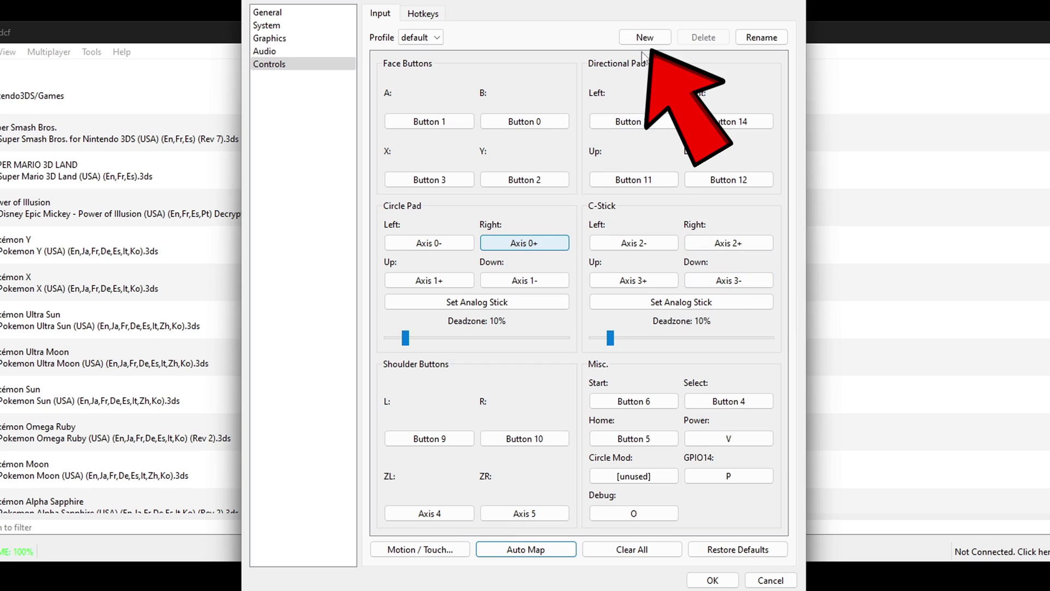
Create a new input profile named p1 for the controller mapping
click(644, 37)
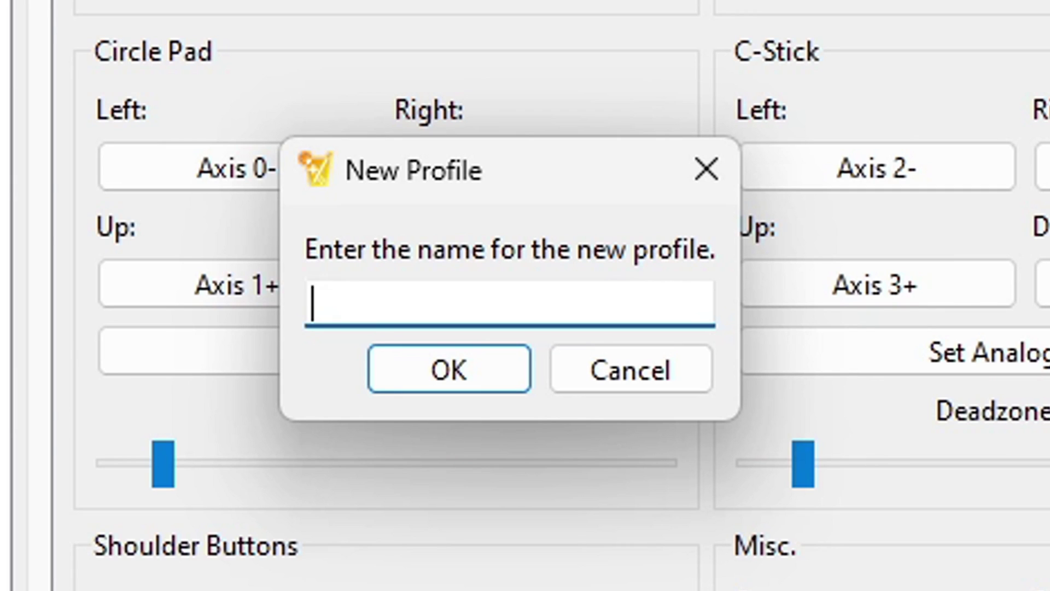
text(p1)
click(441, 367)
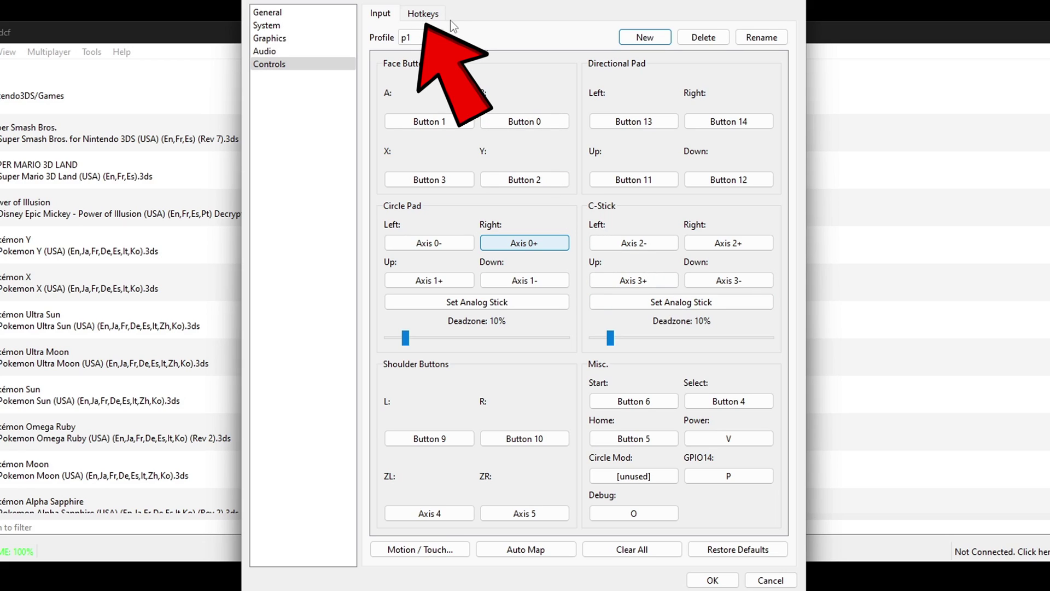
Look through the emulator's hotkey list and open the Swap Screens binding for editing without changing it
click(429, 16)
key(Tab)
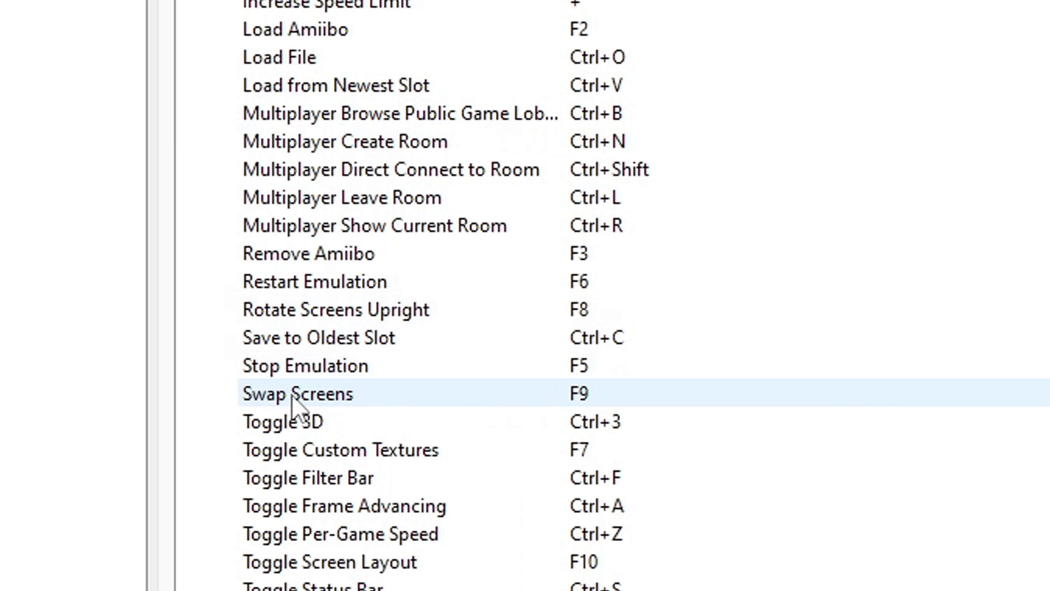
double_click(292, 398)
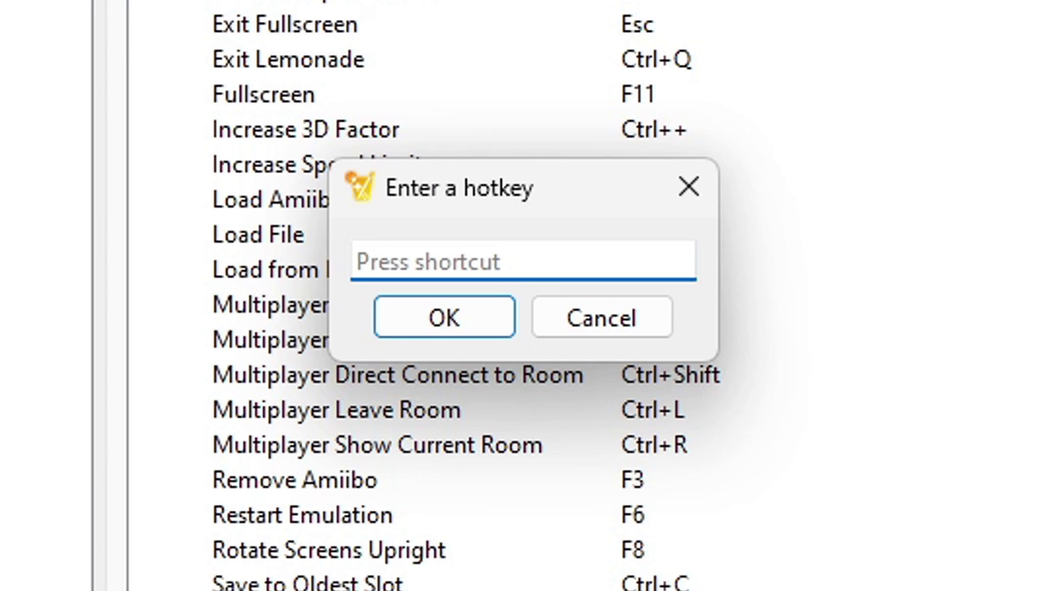
key(Escape)
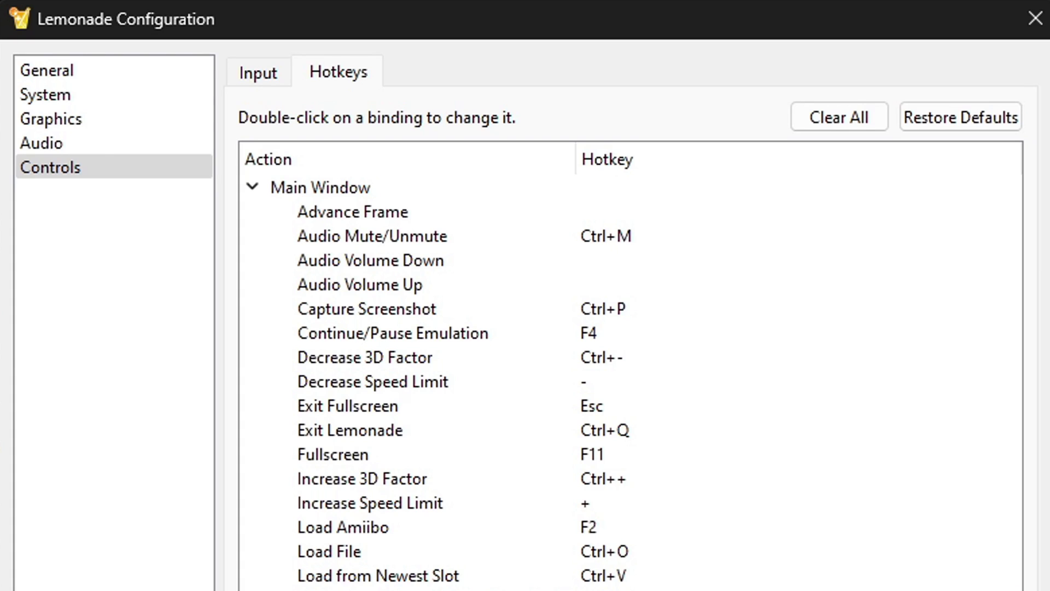
Set the emulator's interface theme to Dark and apply the configuration
click(45, 68)
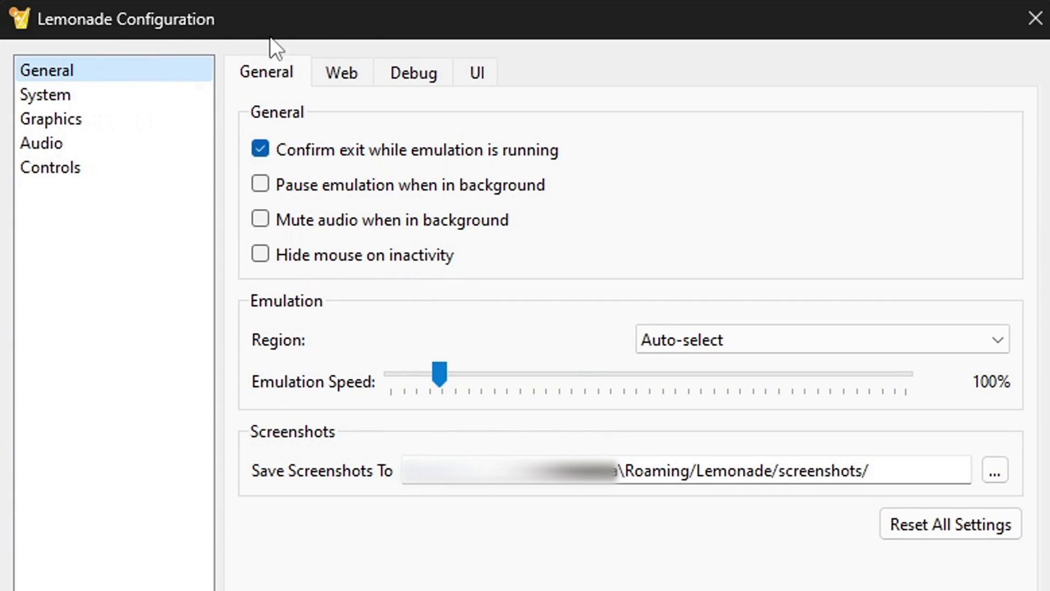
click(485, 71)
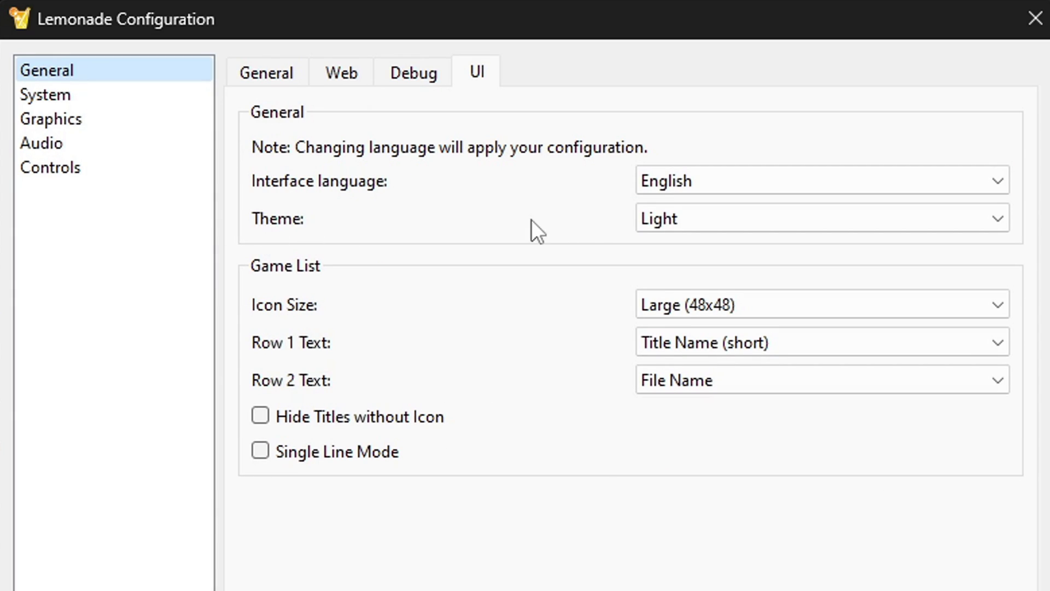
click(970, 223)
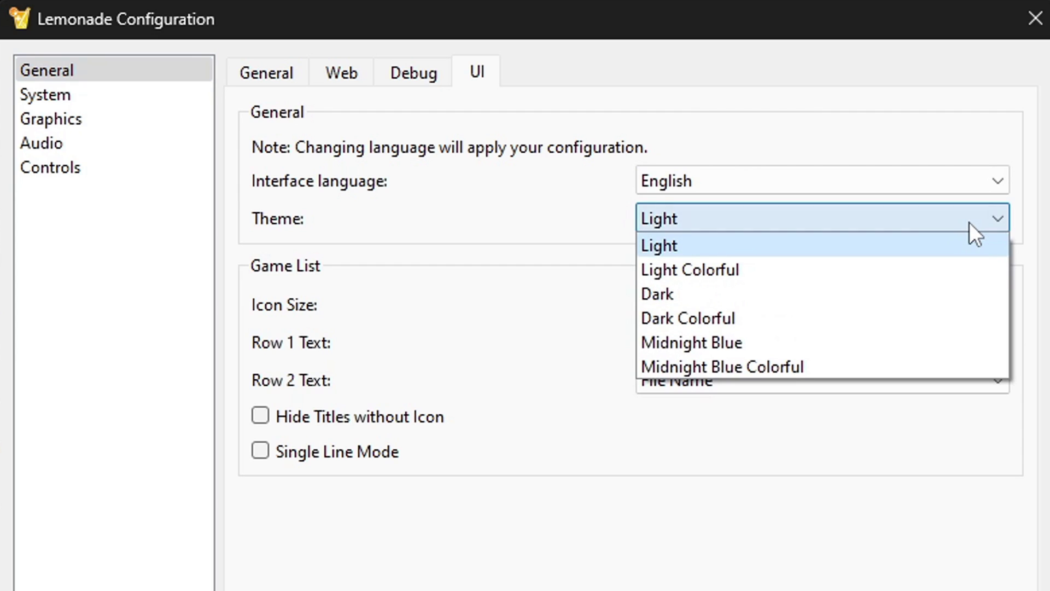
click(696, 296)
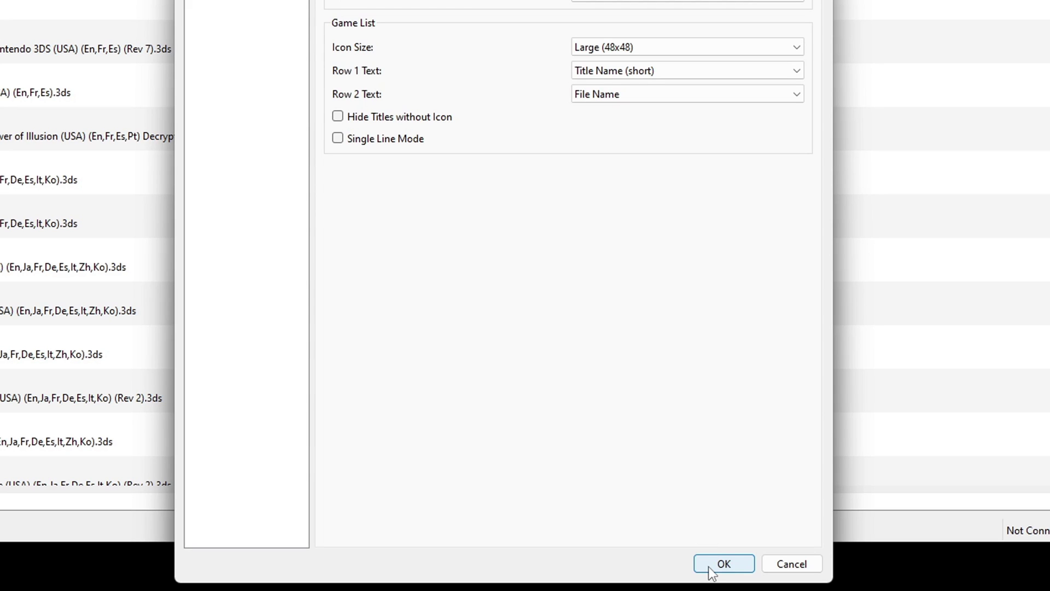
click(723, 567)
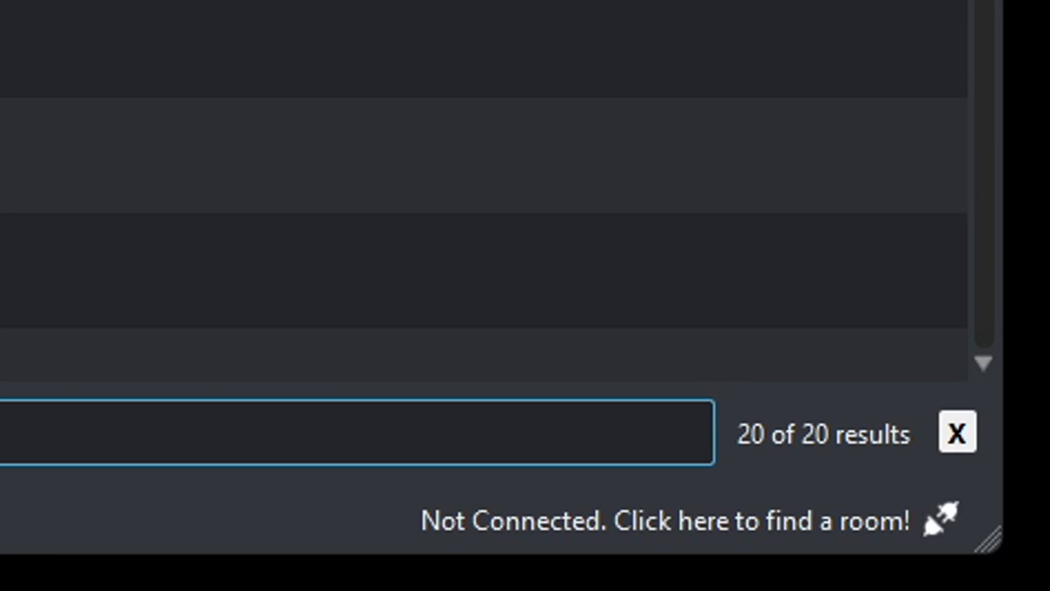
Examine the public room browser and the multiplayer room creation form, closing both without joining or hosting
click(779, 525)
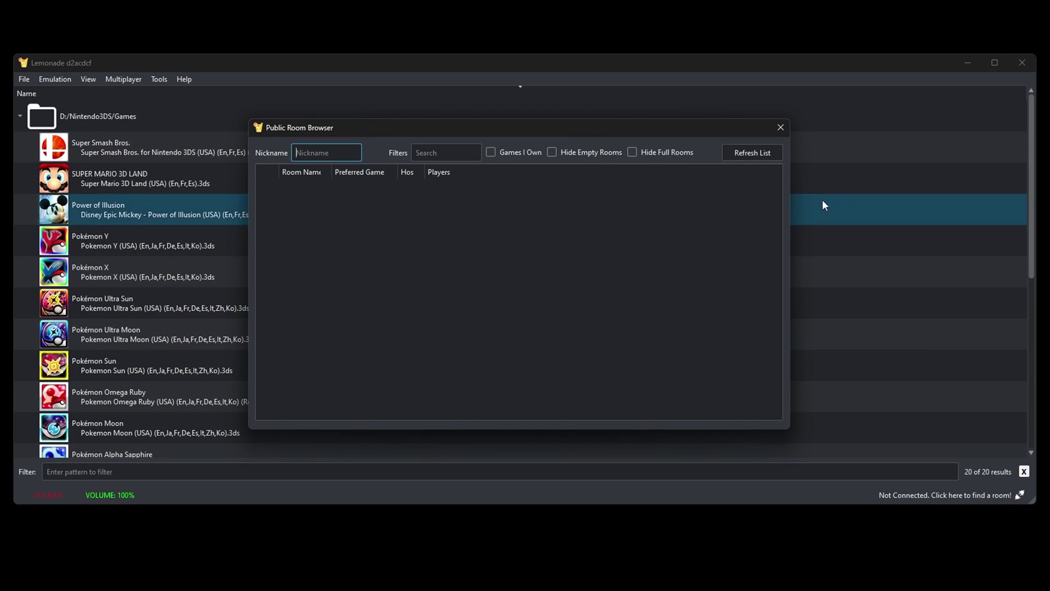
click(492, 208)
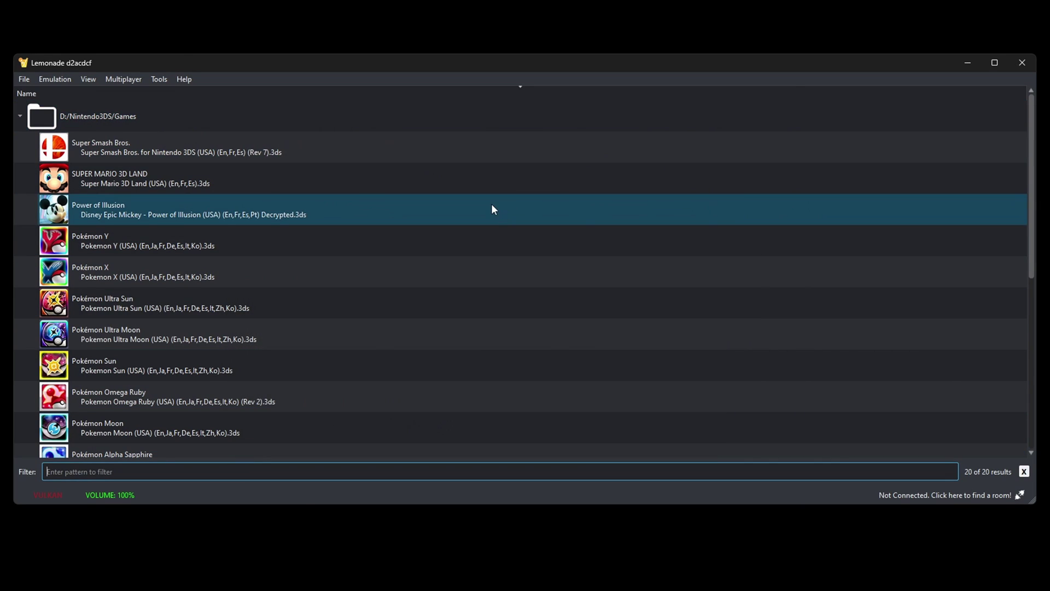
click(147, 102)
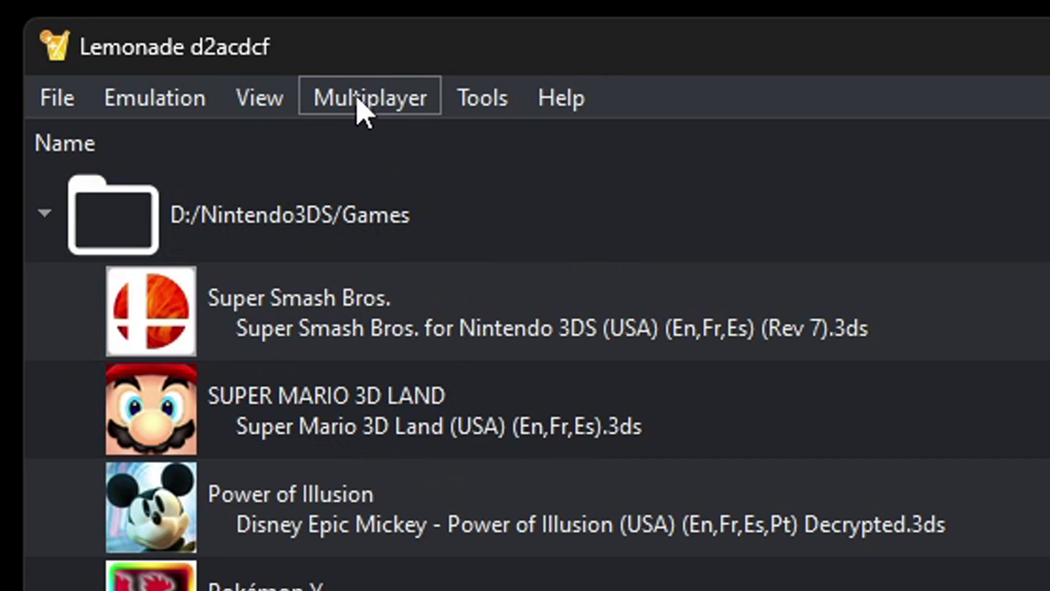
click(357, 102)
click(358, 218)
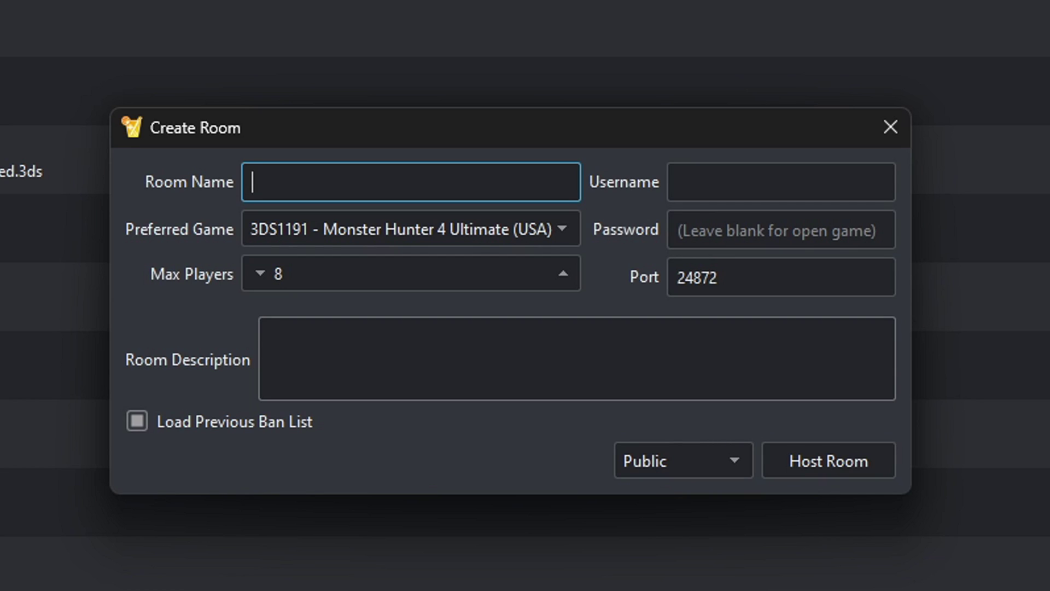
click(891, 127)
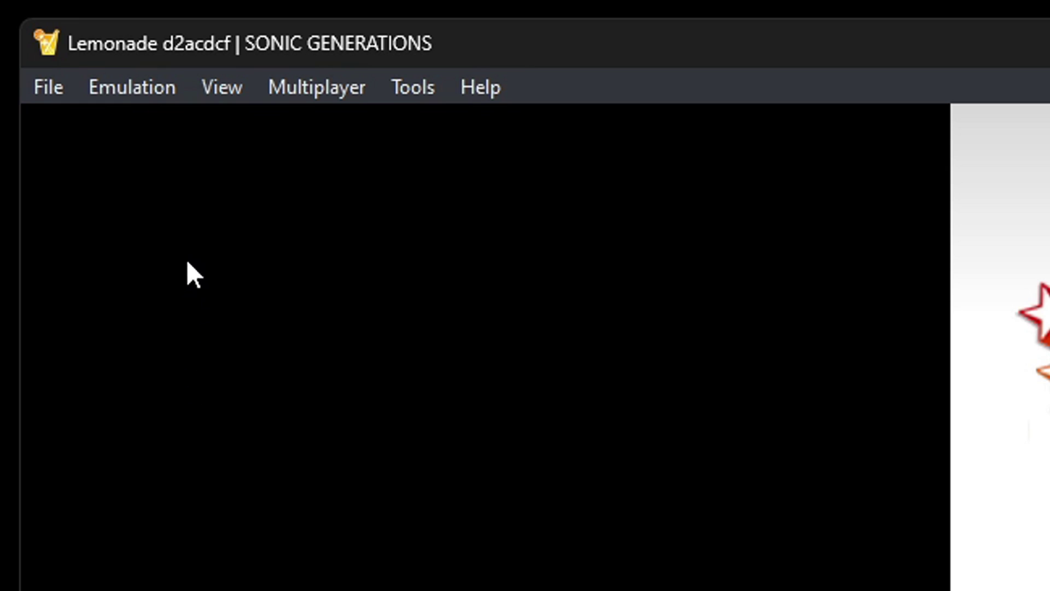
Try the Single Screen and Large Screen layouts on the running Sonic Generations game
click(222, 92)
mouse_move(250, 232)
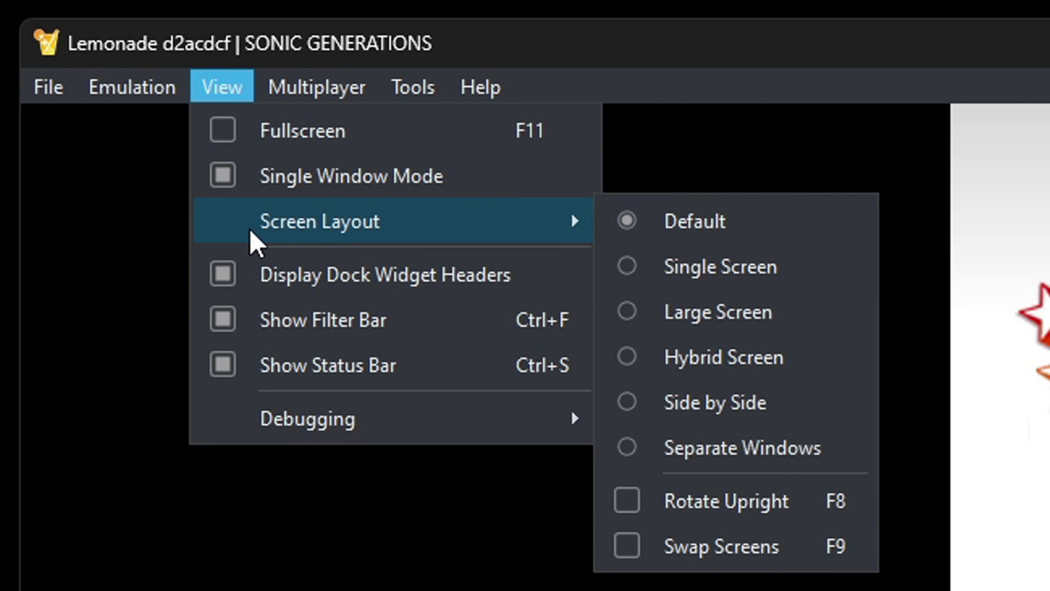
click(660, 265)
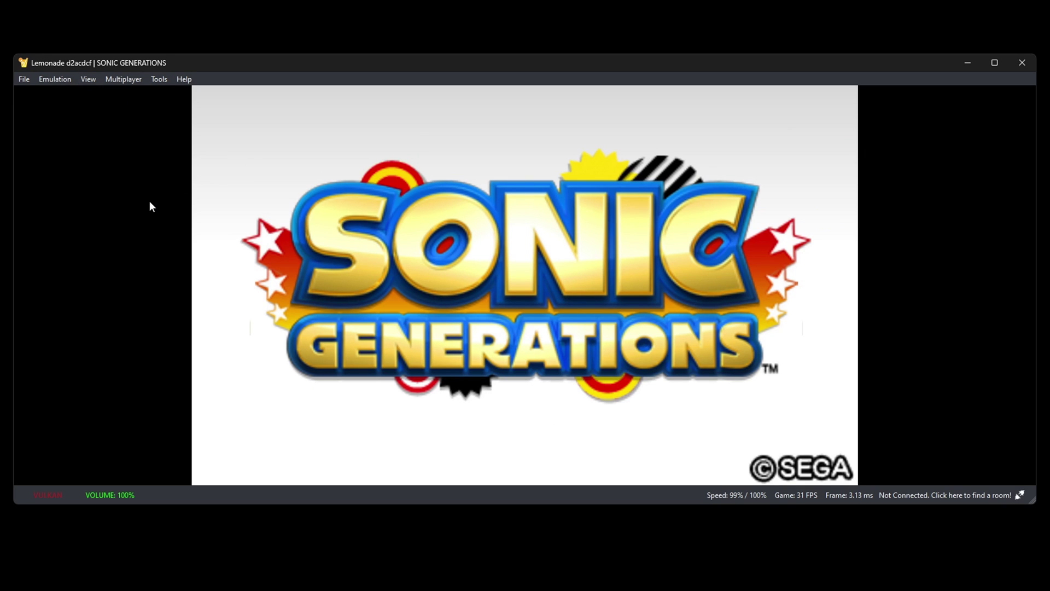
click(87, 80)
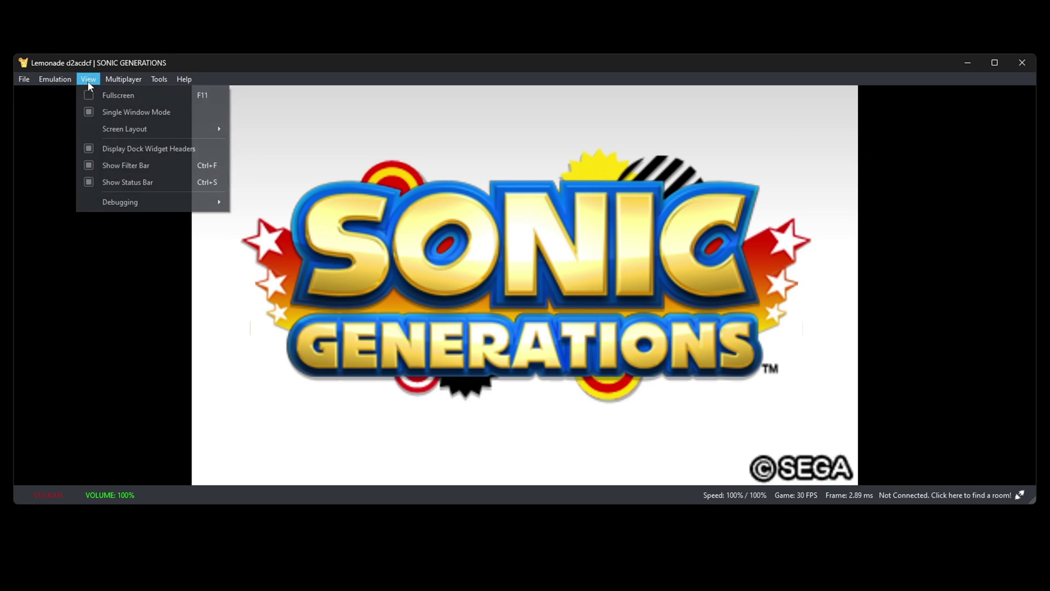
mouse_move(94, 129)
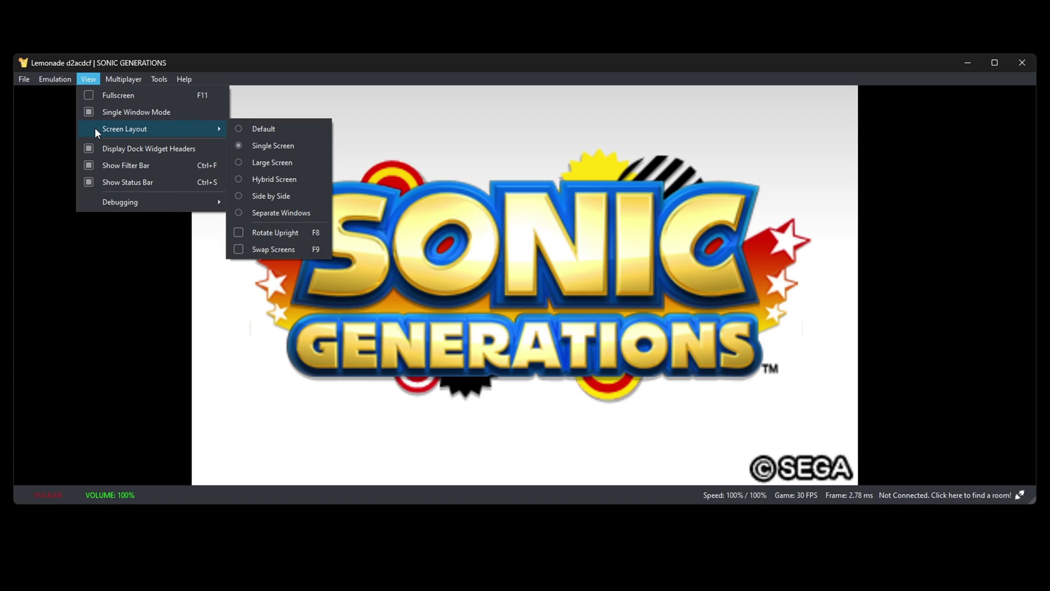
click(241, 163)
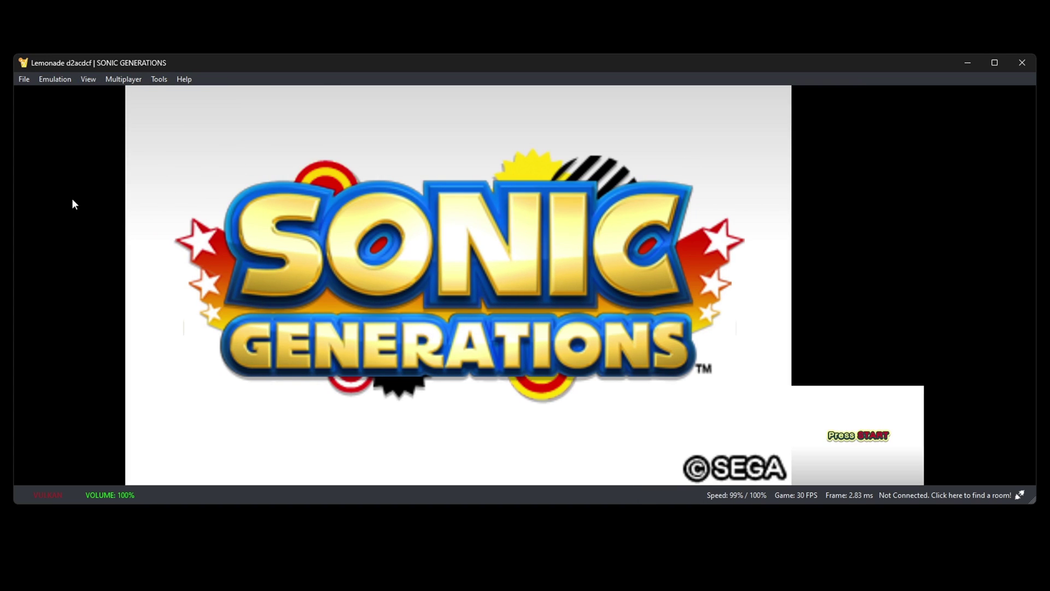
Try the Hybrid Screen, Side by Side and Separate Windows layouts on the running game
click(87, 79)
mouse_move(94, 129)
click(268, 182)
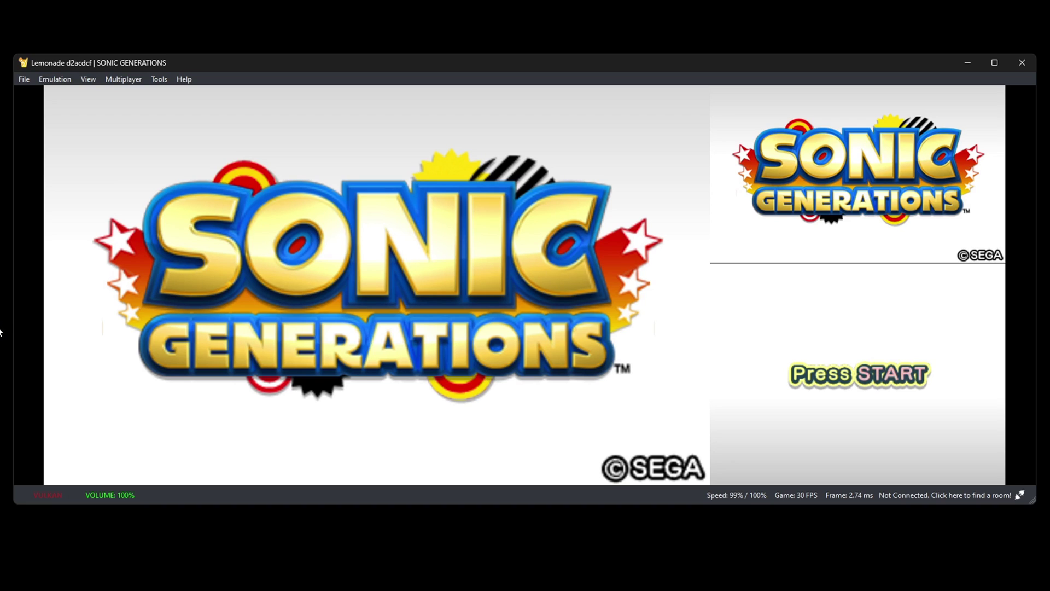
click(87, 79)
click(244, 196)
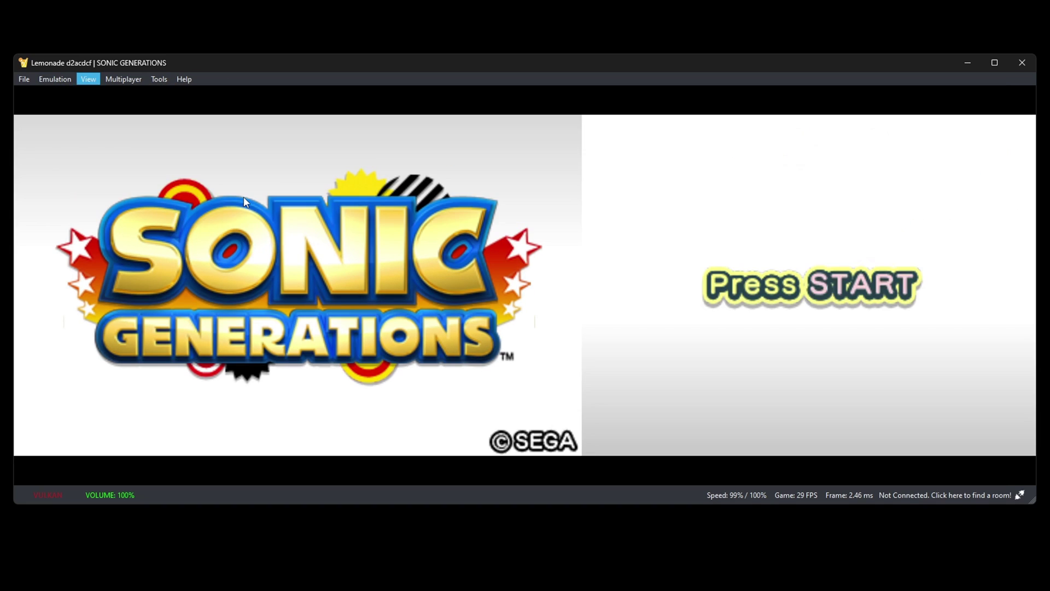
click(88, 79)
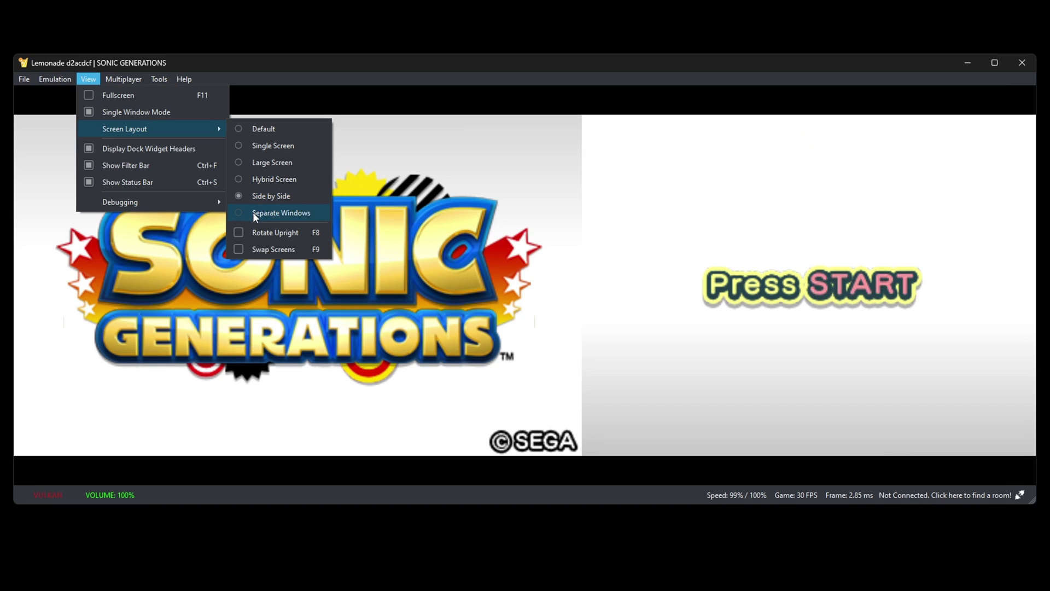
click(254, 212)
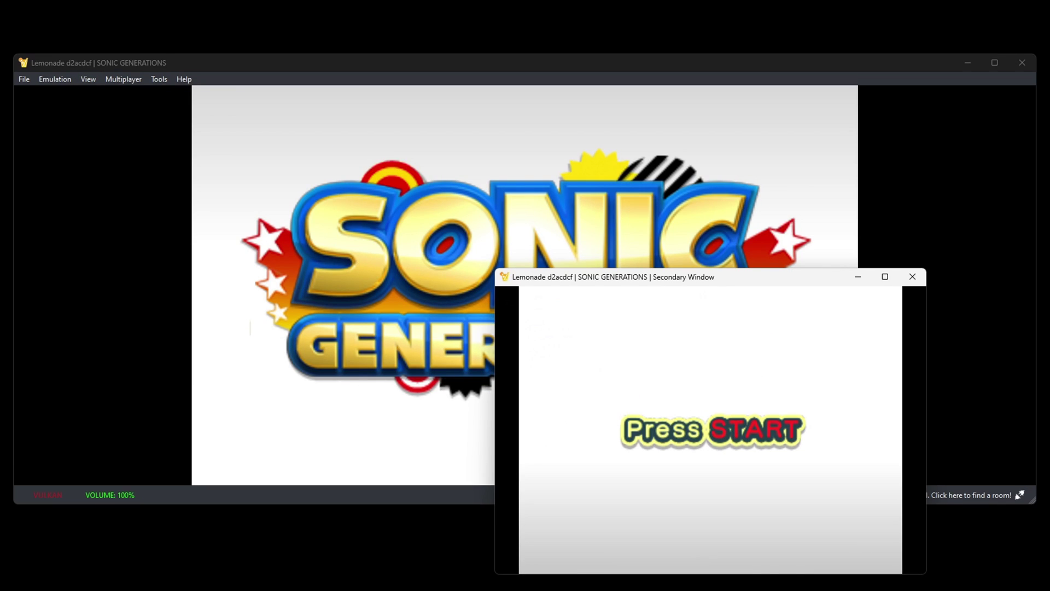
Set the running game's screen layout to Large Screen
click(94, 78)
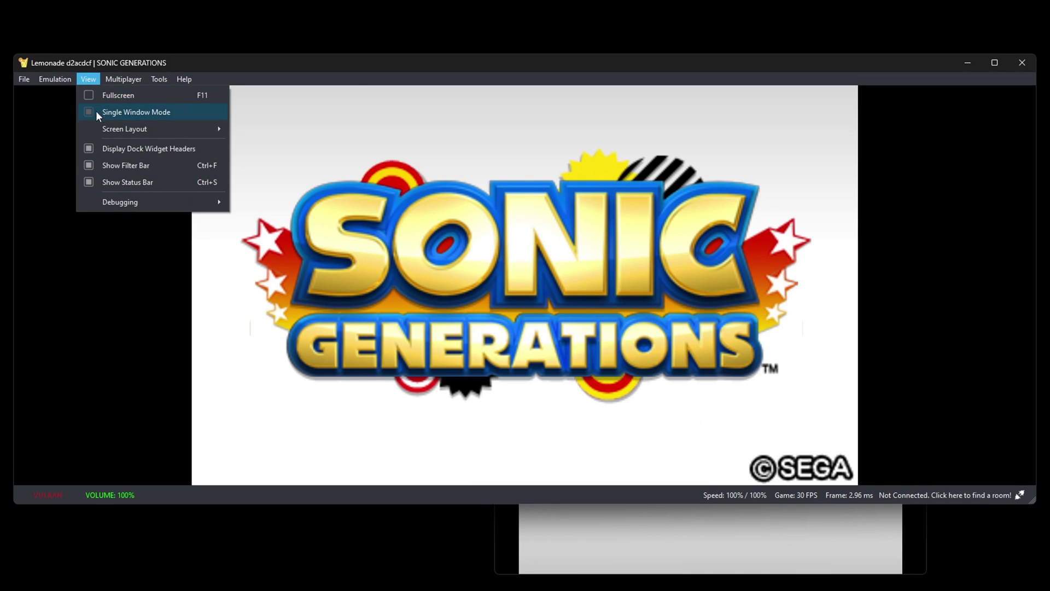
mouse_move(175, 127)
click(275, 161)
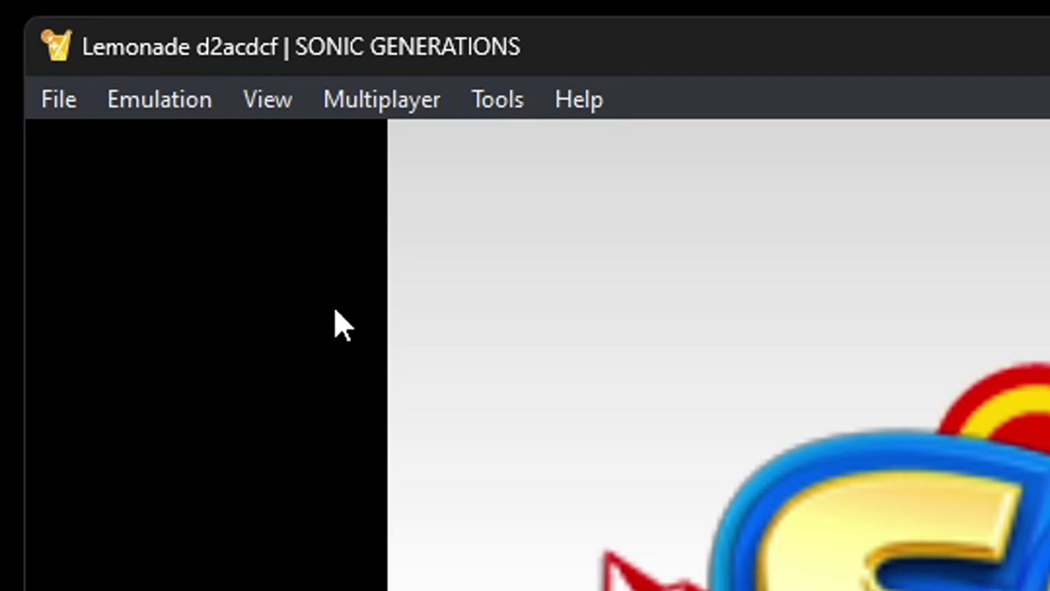
Switch the running game to fullscreen
click(267, 112)
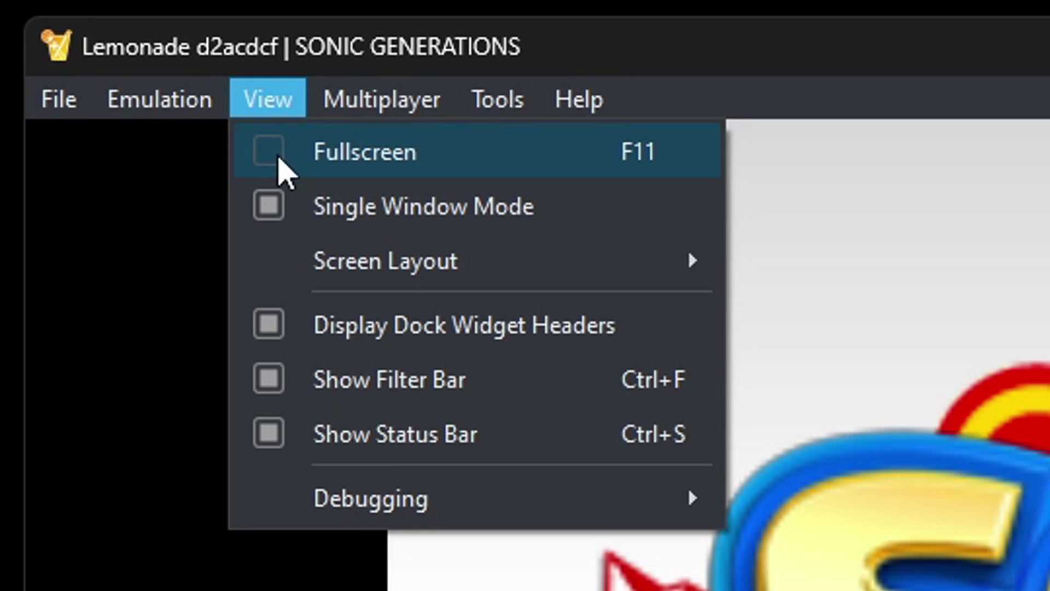